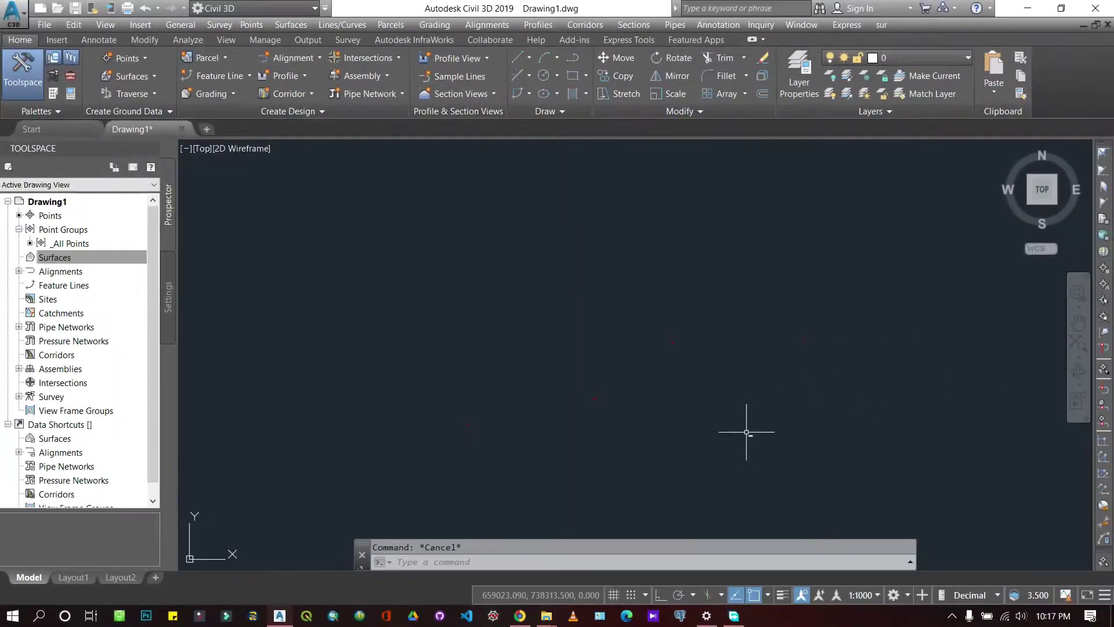
# - Zoom the drawing and pick a couple of the survey points
pyautogui.scroll(2, 771, 373)
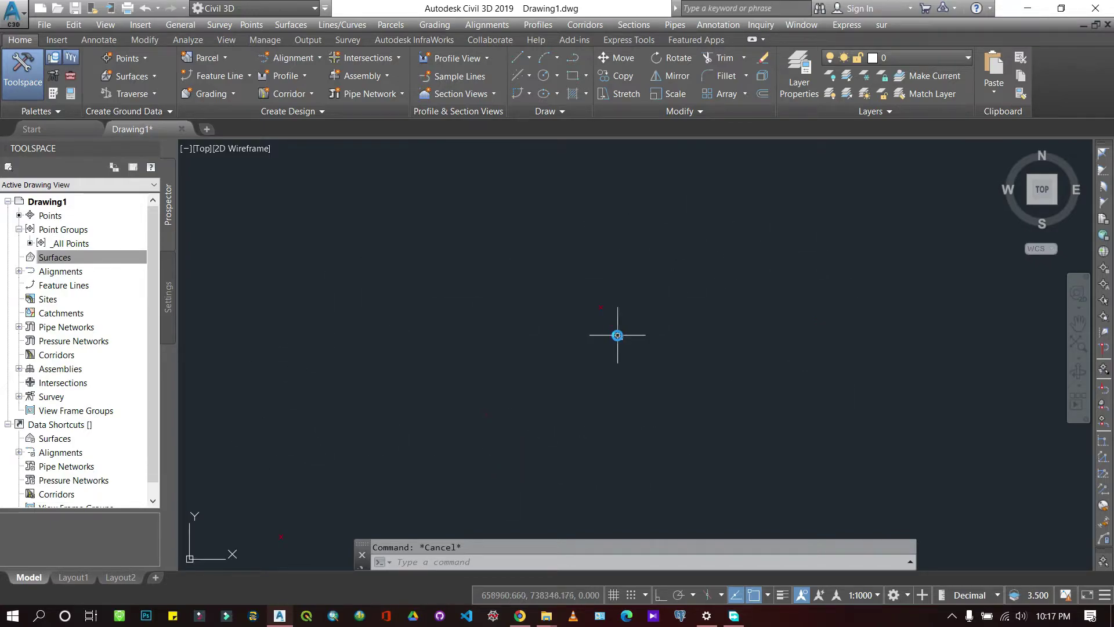
pyautogui.scroll(2, 615, 334)
pyautogui.click(611, 288)
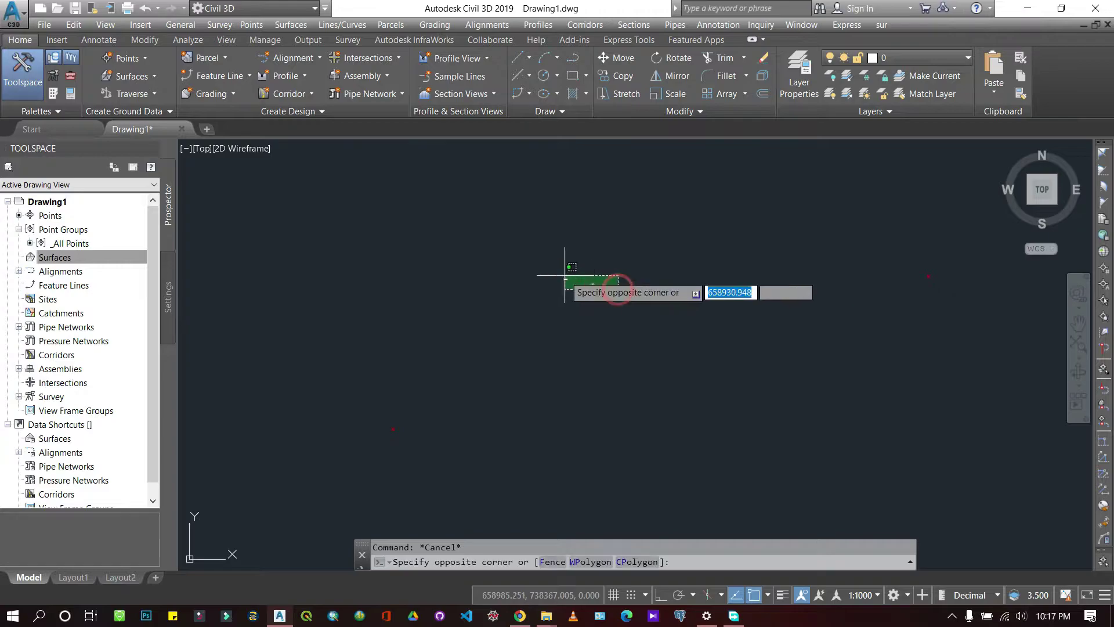
pyautogui.click(562, 273)
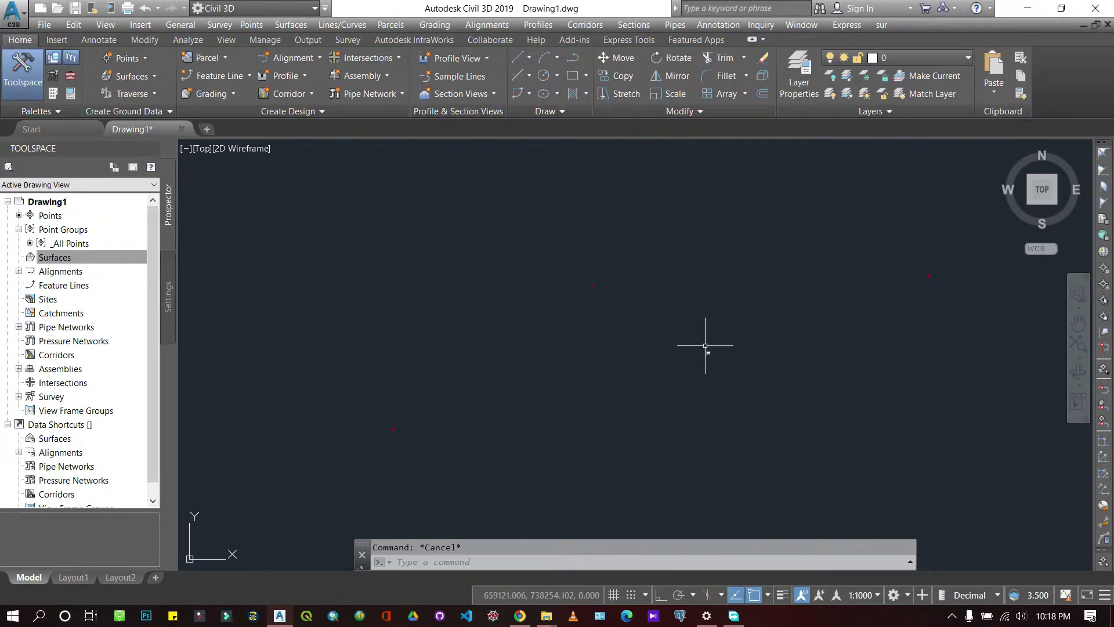
pyautogui.scroll(-4, 705, 345)
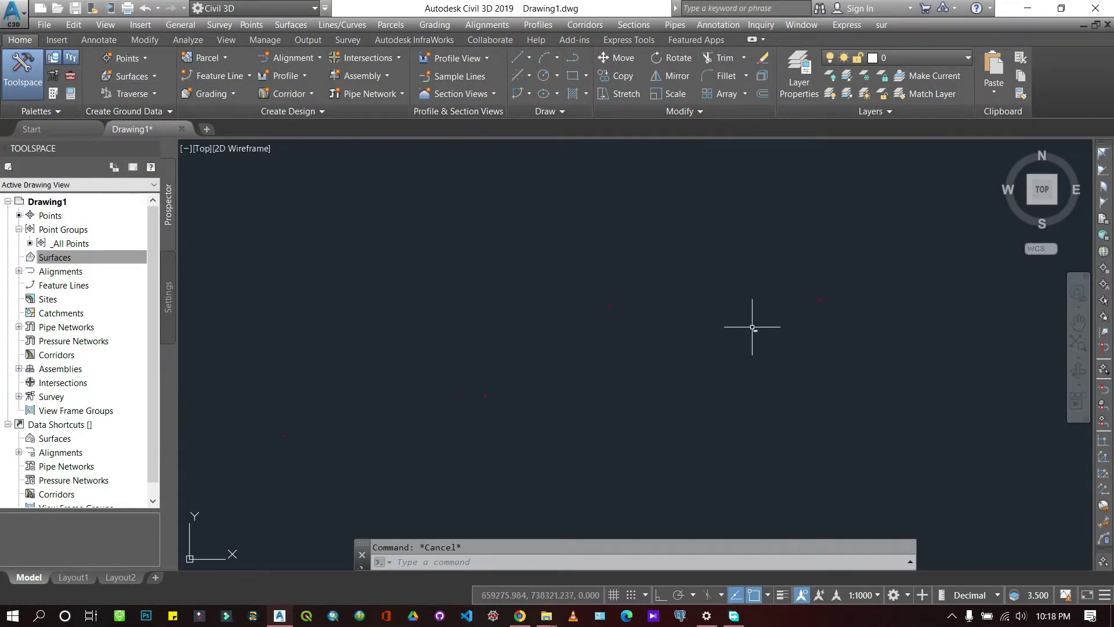
# - Expand Alignments in the Prospector tree and check its context menu
pyautogui.click(131, 290)
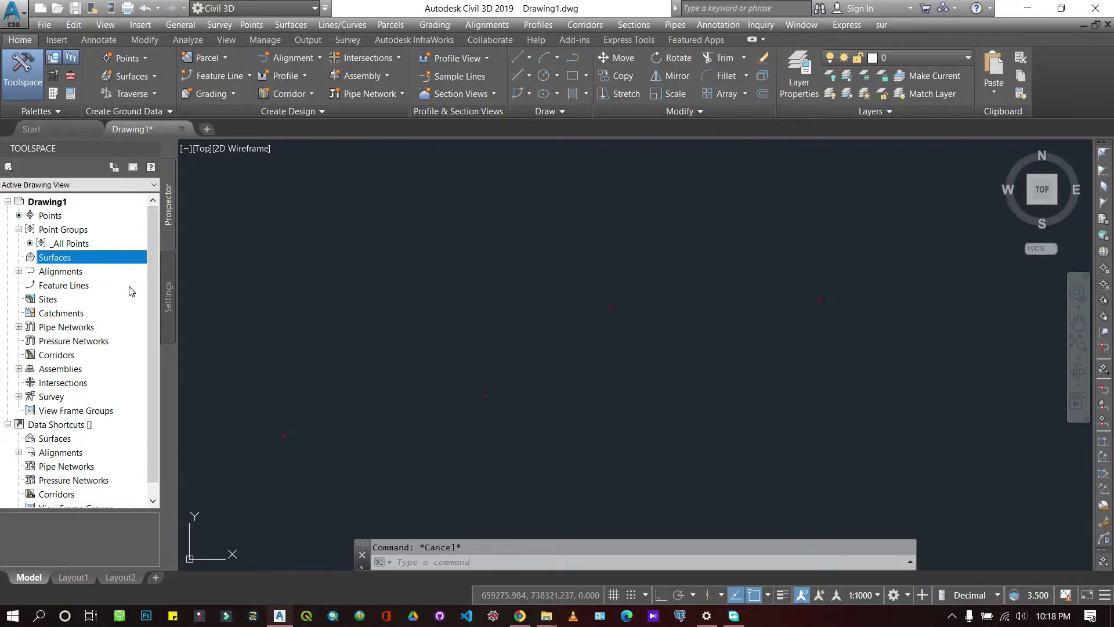
pyautogui.click(20, 271)
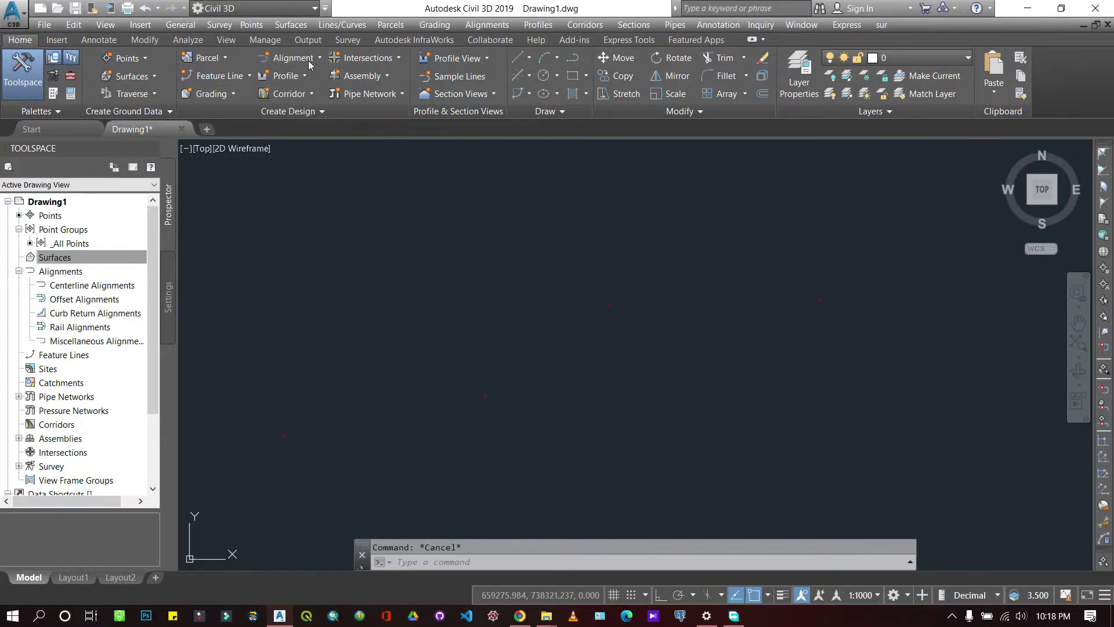
pyautogui.rightClick(67, 271)
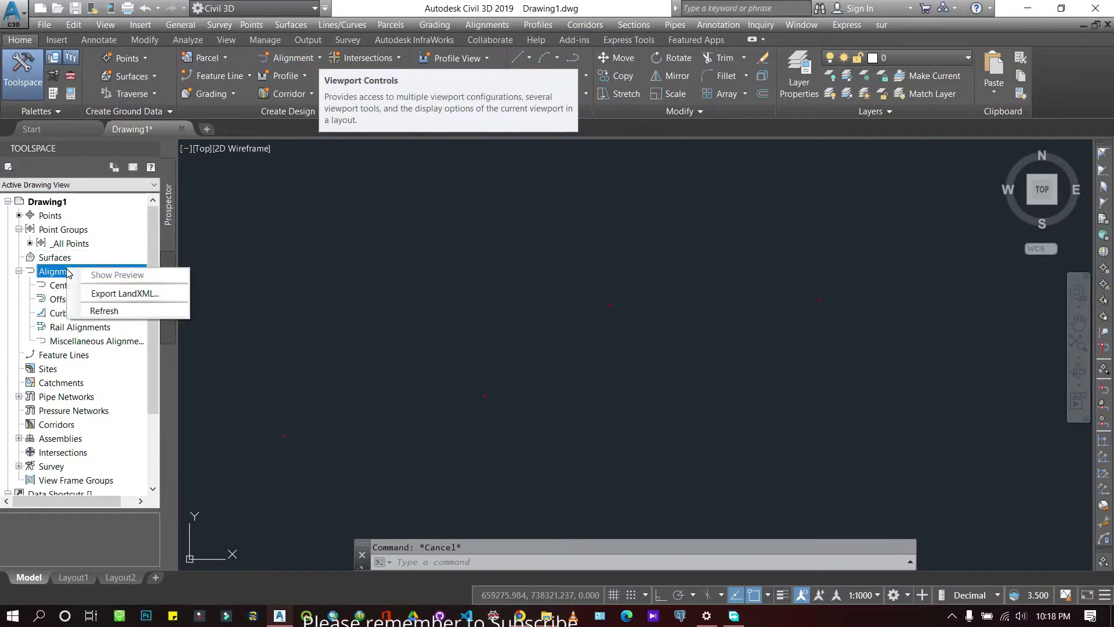
pyautogui.click(40, 273)
pyautogui.rightClick(39, 274)
pyautogui.click(38, 273)
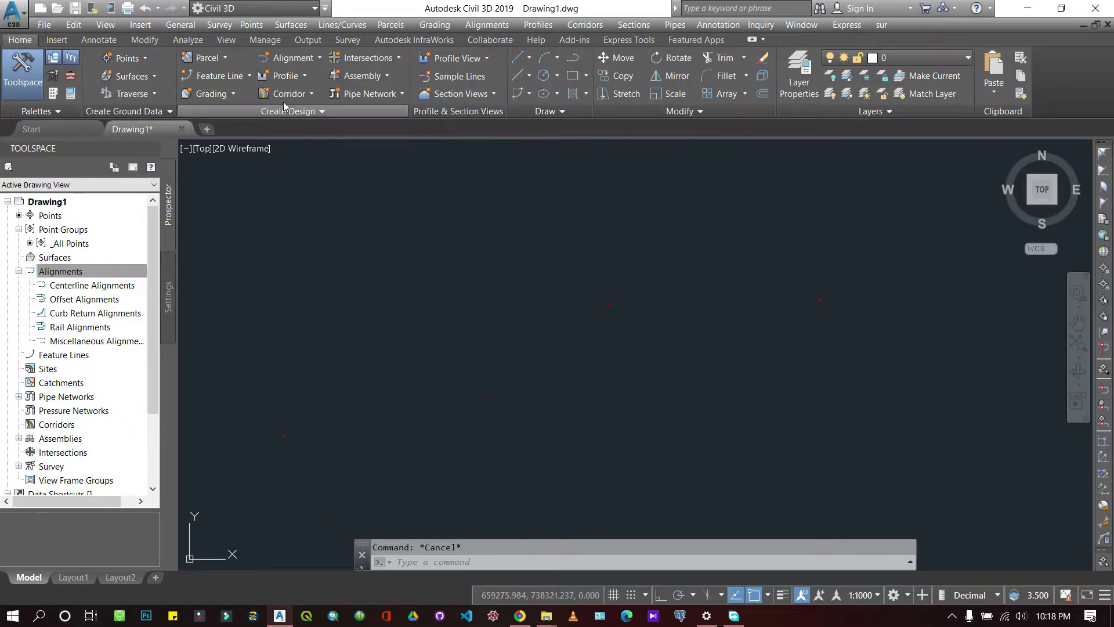
# - Start a new alignment from Alignment Creation Tools and name it 'Tamale Kumasi Road'
pyautogui.click(307, 64)
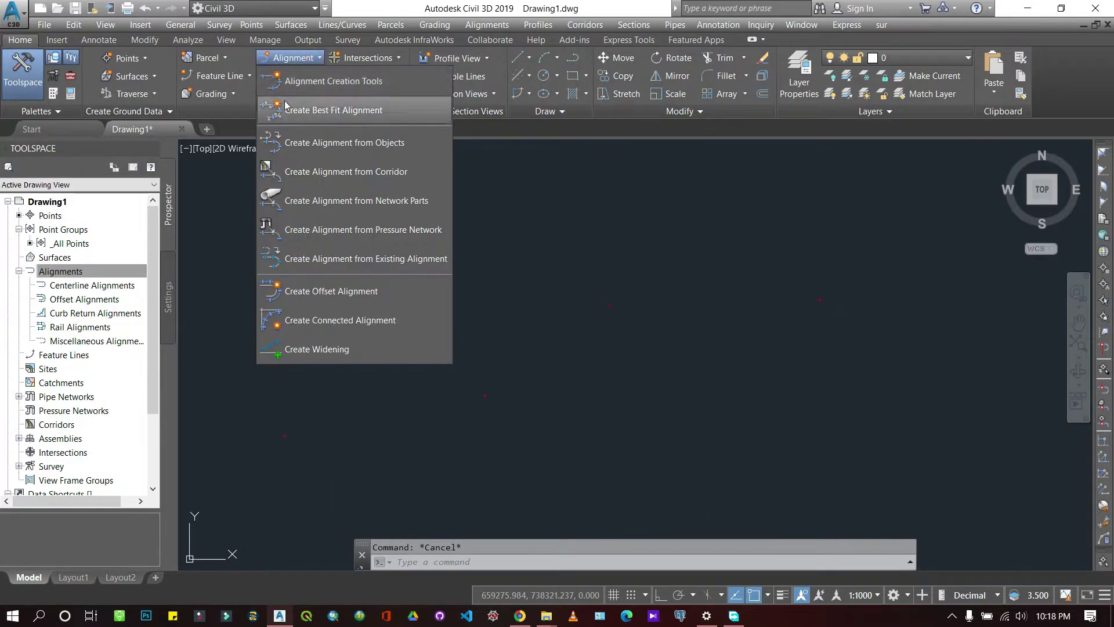
pyautogui.click(306, 82)
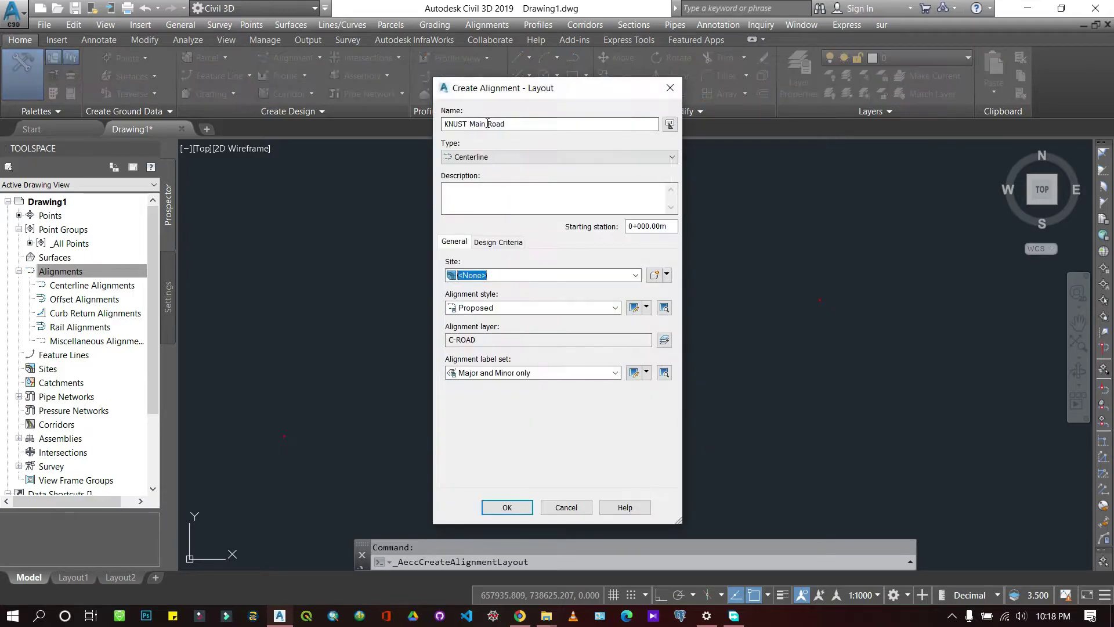
pyautogui.click(520, 122)
pyautogui.hotkey('shift', 'Left')
pyautogui.hotkey('shift', 'Left')
pyautogui.hotkey('shift', 'Left')
pyautogui.hotkey('shift', 'Left')
pyautogui.hotkey('shift', 'Left')
pyautogui.hotkey('shift', 'Left')
pyautogui.hotkey('shift', 'Left')
pyautogui.hotkey('shift', 'Left')
pyautogui.hotkey('shift', 'Left')
pyautogui.hotkey('shift', 'Left')
pyautogui.hotkey('shift', 'Left')
pyautogui.hotkey('shift', 'Left')
pyautogui.click(518, 124)
pyautogui.tripleClick(513, 124)
pyautogui.write('A')
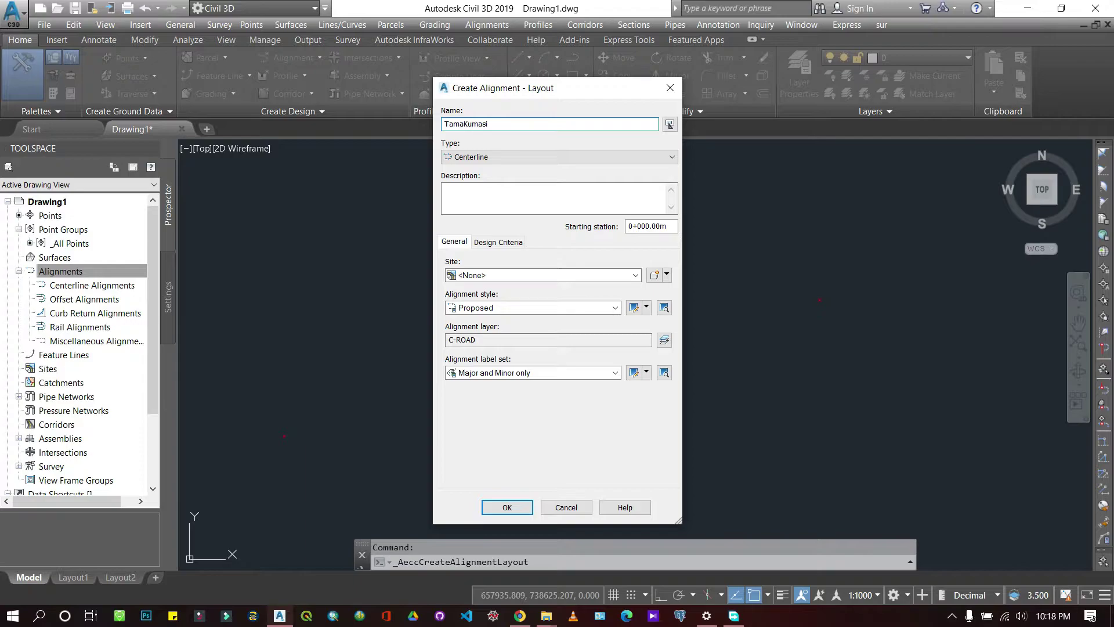
pyautogui.click(527, 124)
# - Keep the Centerline type and set the label set to Major and Minor only
pyautogui.click(525, 172)
pyautogui.moveTo(554, 90); pyautogui.dragTo(424, 68)
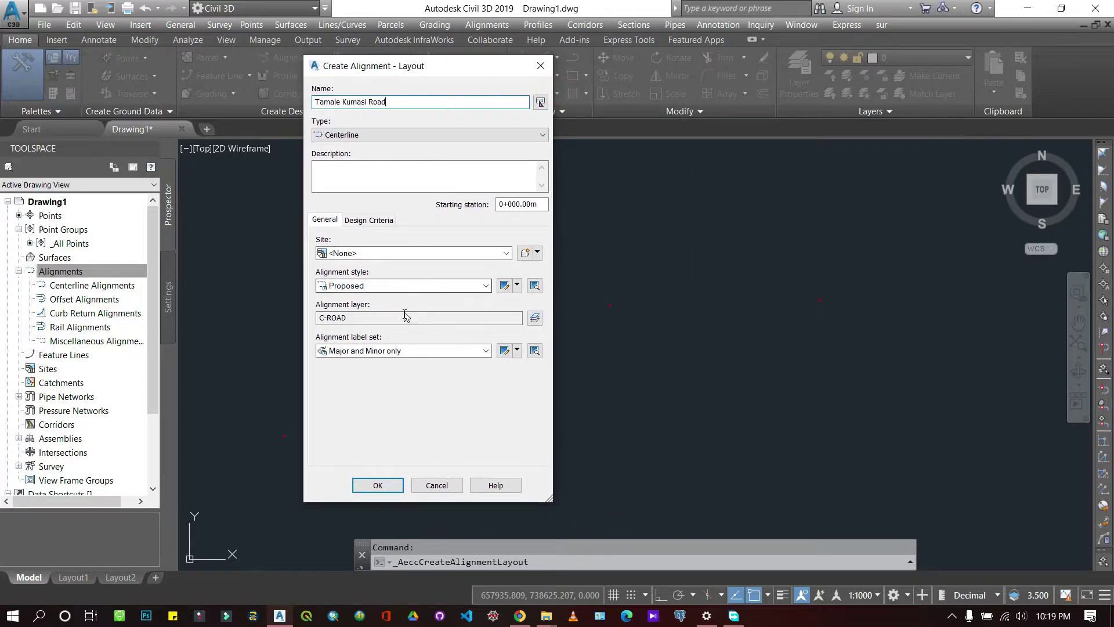
pyautogui.click(418, 351)
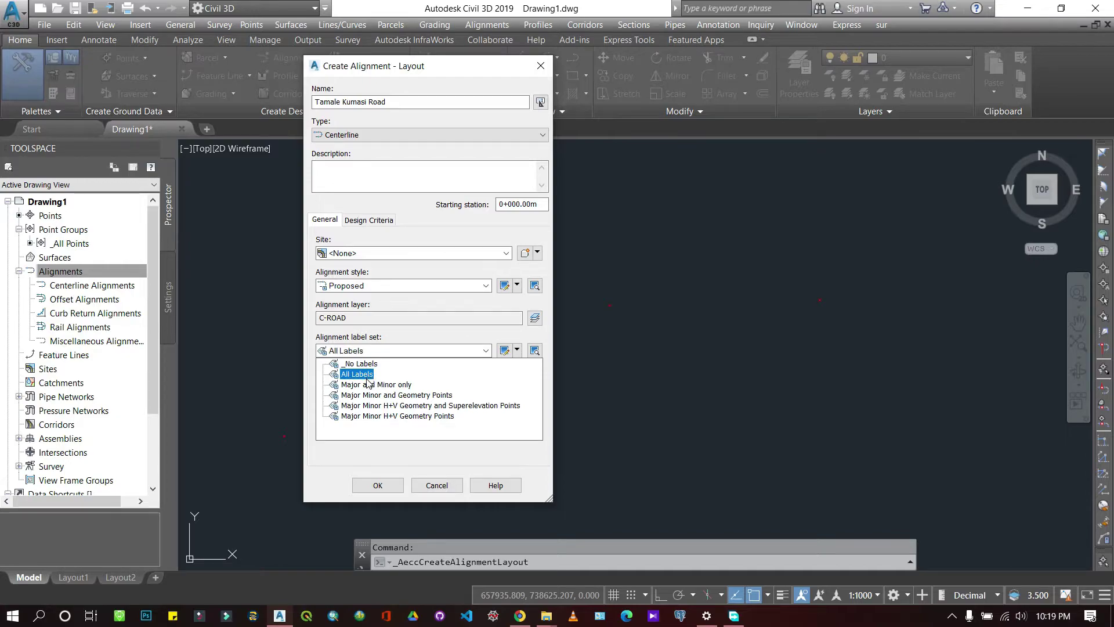
pyautogui.click(367, 384)
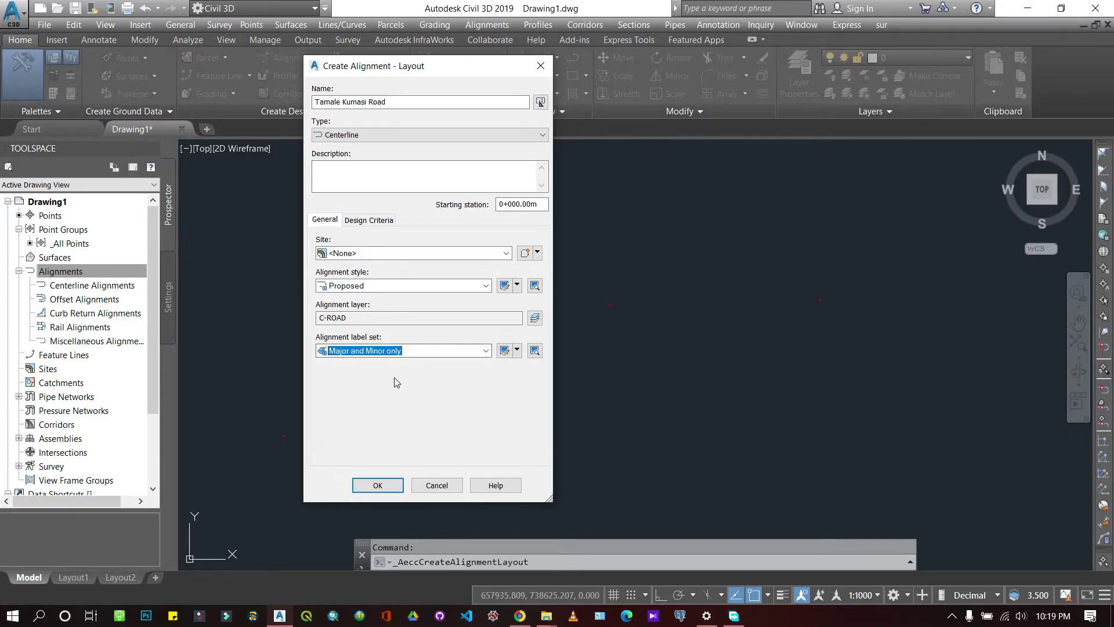
pyautogui.click(408, 428)
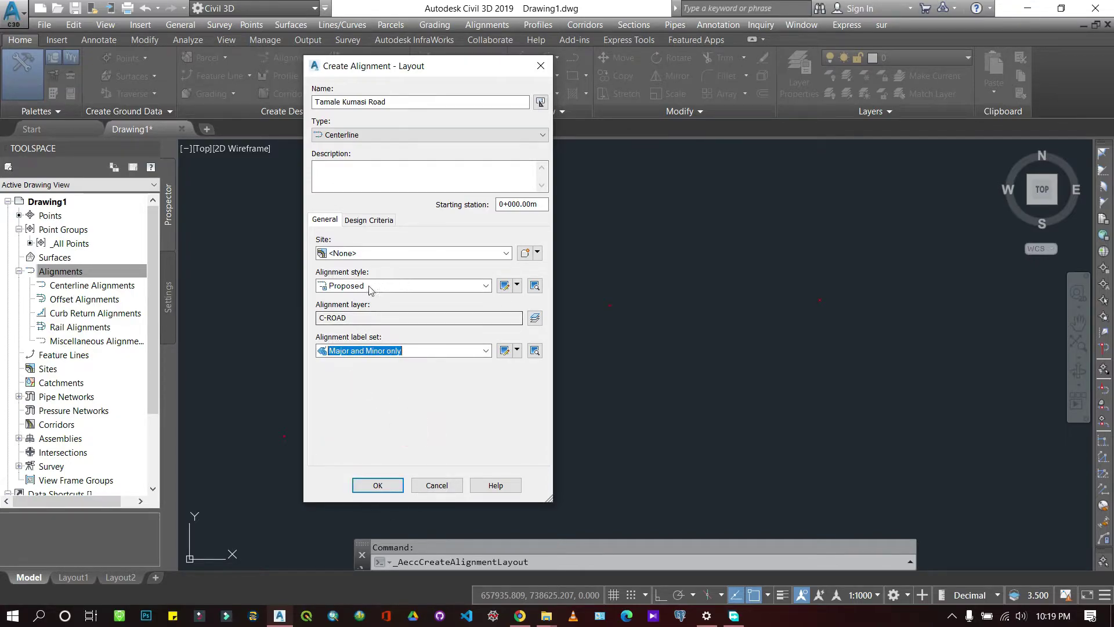
pyautogui.click(350, 400)
# - Enable criteria-based design, browse the 2011 metric roadway standards file, then create the alignment
pyautogui.click(364, 221)
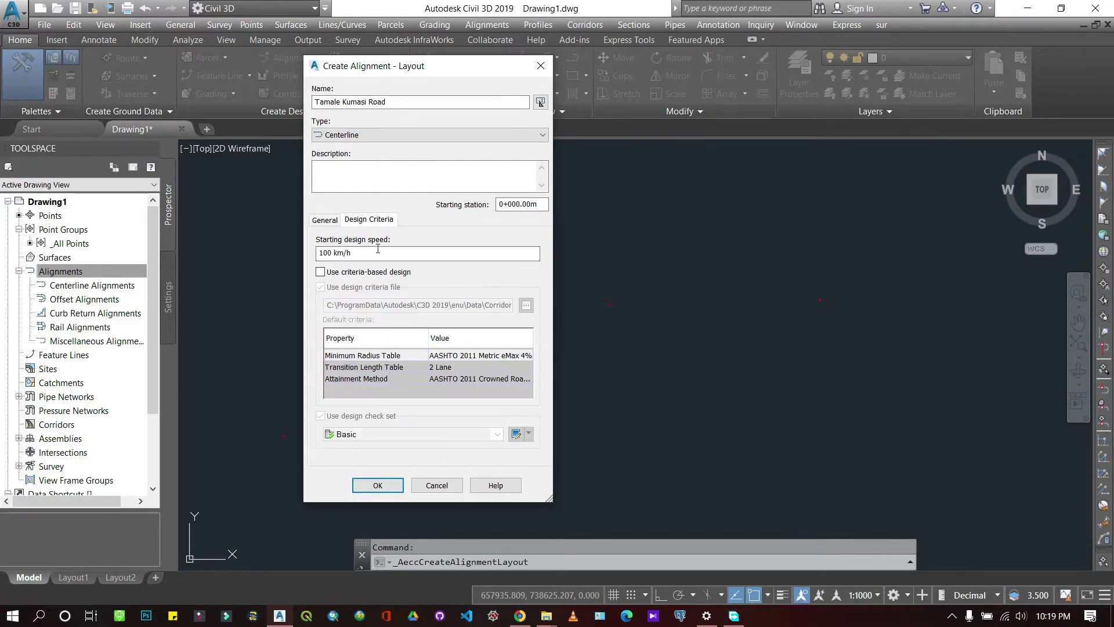
pyautogui.click(321, 272)
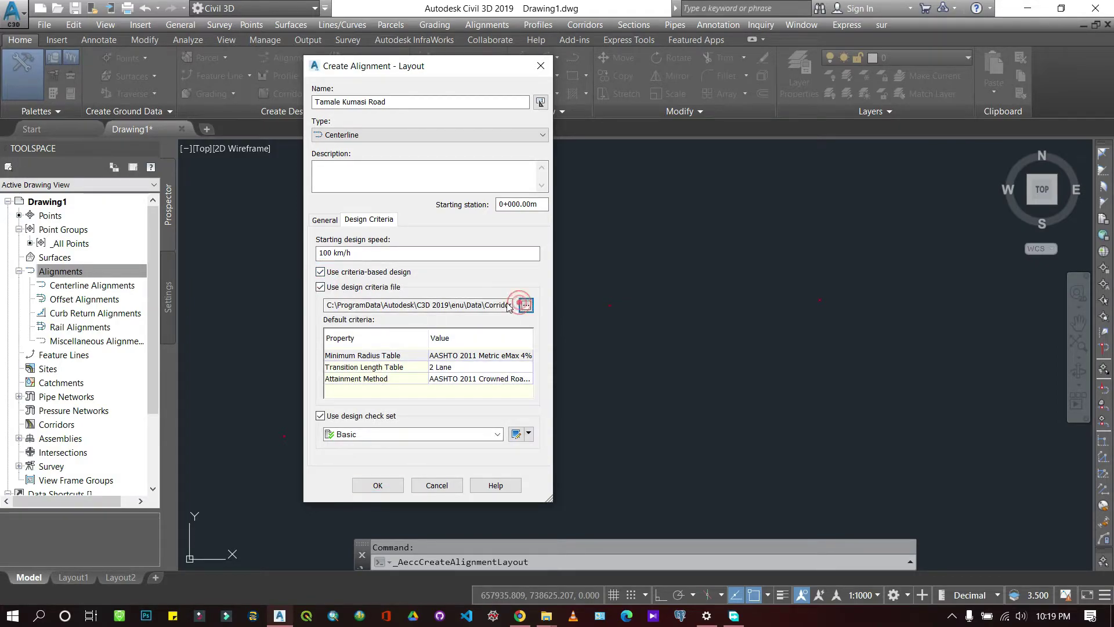
pyautogui.click(526, 305)
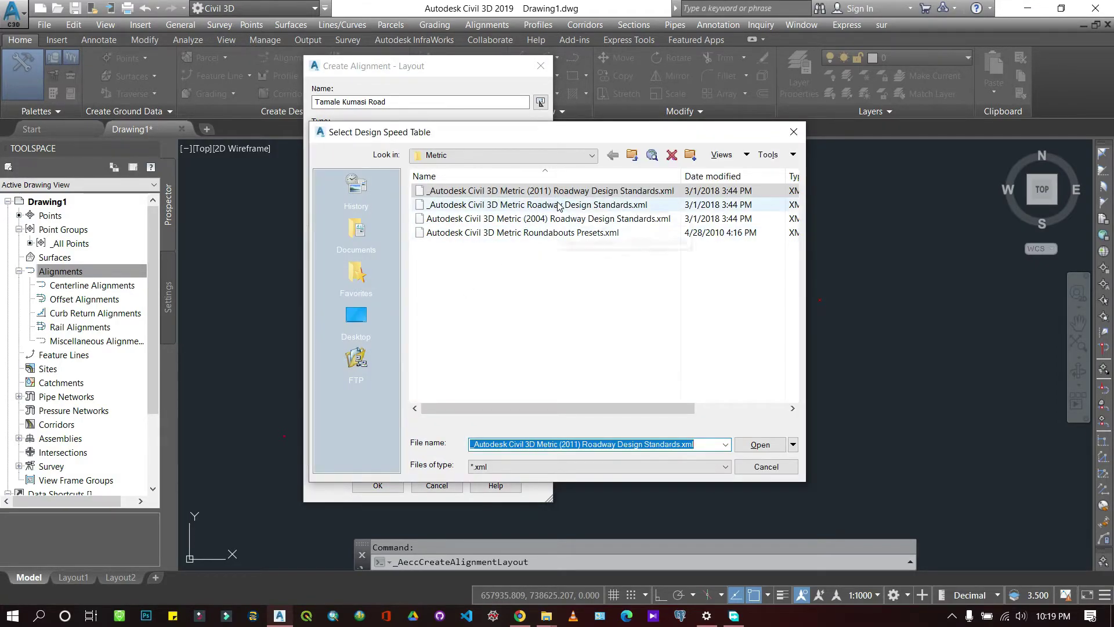
pyautogui.click(540, 191)
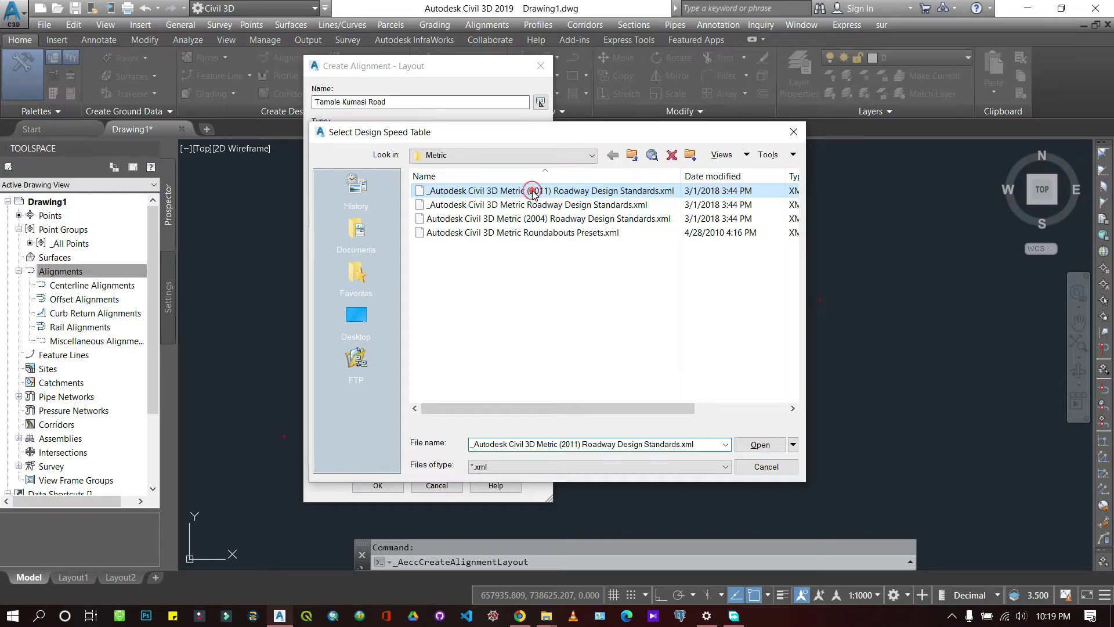
pyautogui.click(757, 446)
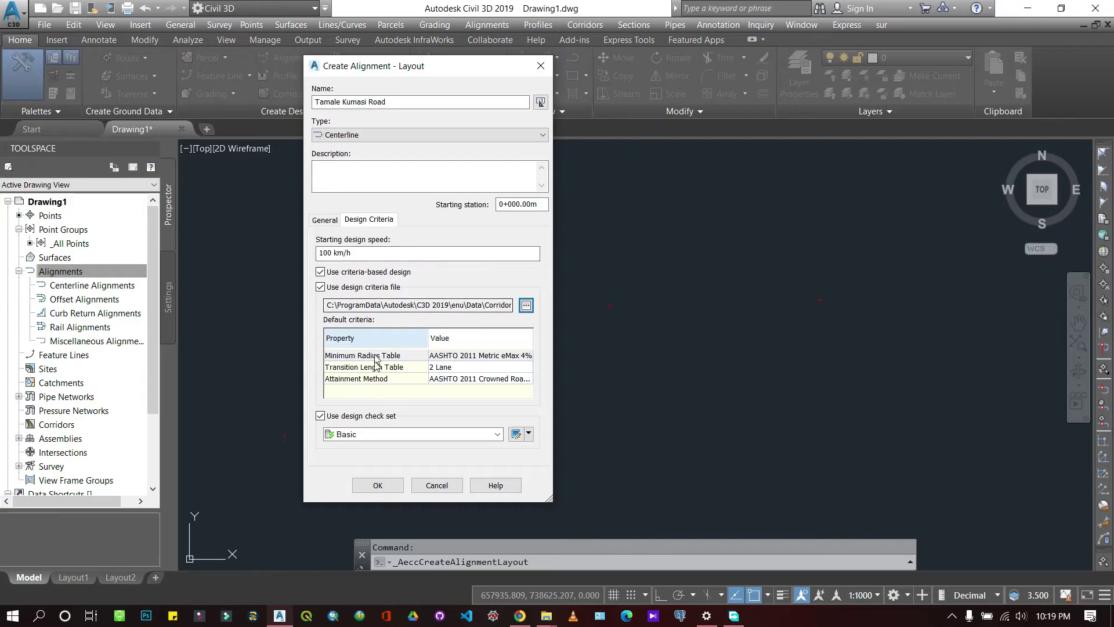
pyautogui.click(377, 485)
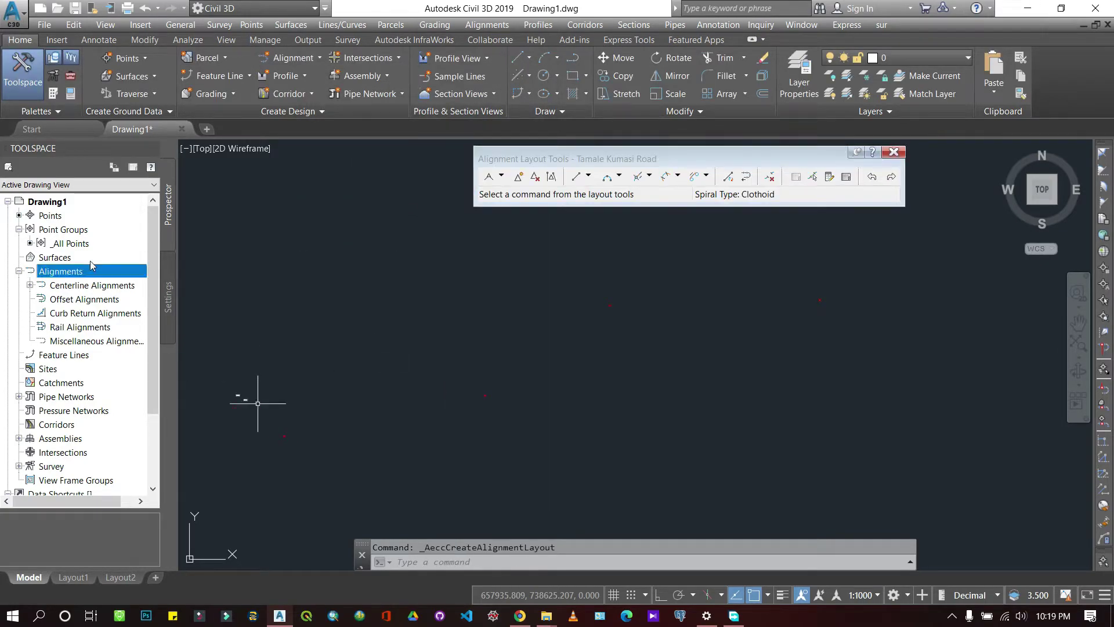
# - Show Tamale Kumasi Road under Centerline Alignments and open the Tangent-Tangent drawing options
pyautogui.click(30, 284)
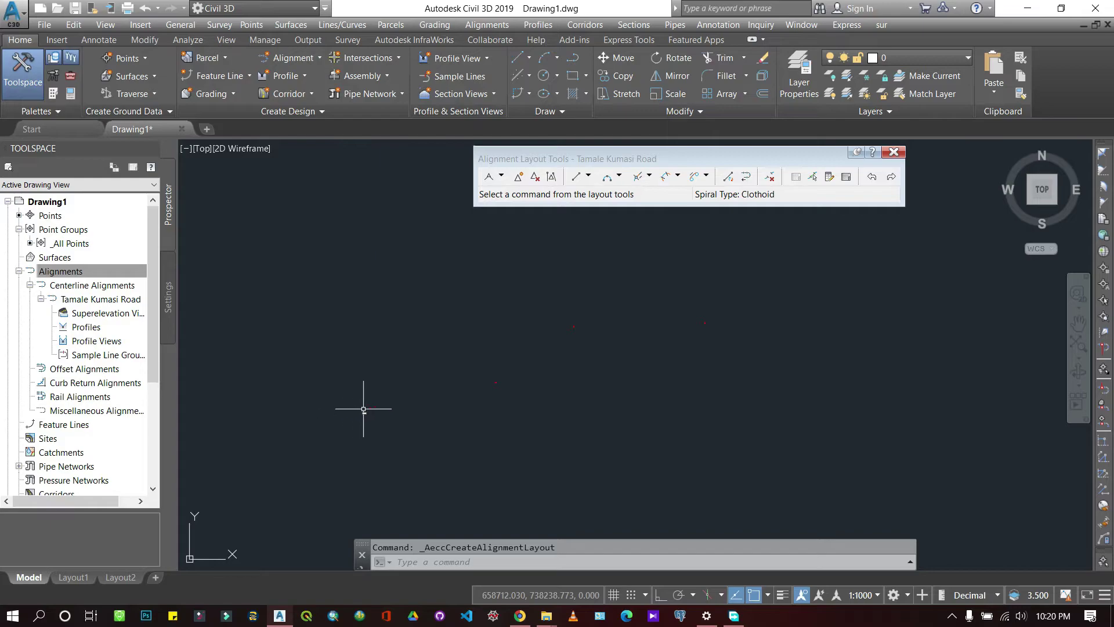
pyautogui.click(500, 177)
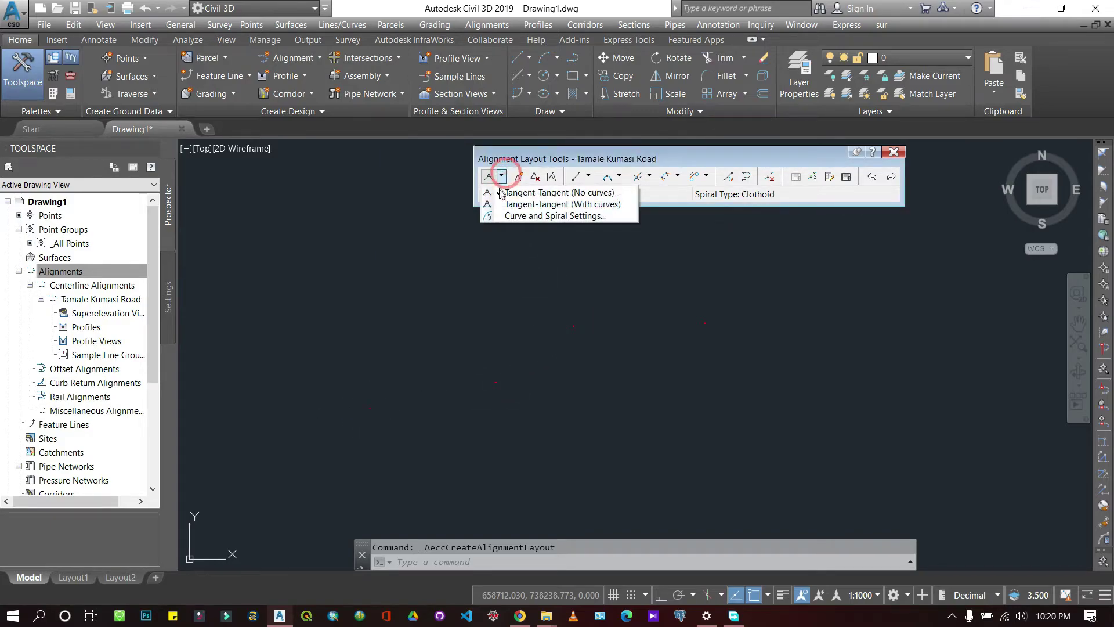
# - Draw the alignment tangent-tangent with curves through five survey points, then close the layout toolbar
pyautogui.click(536, 204)
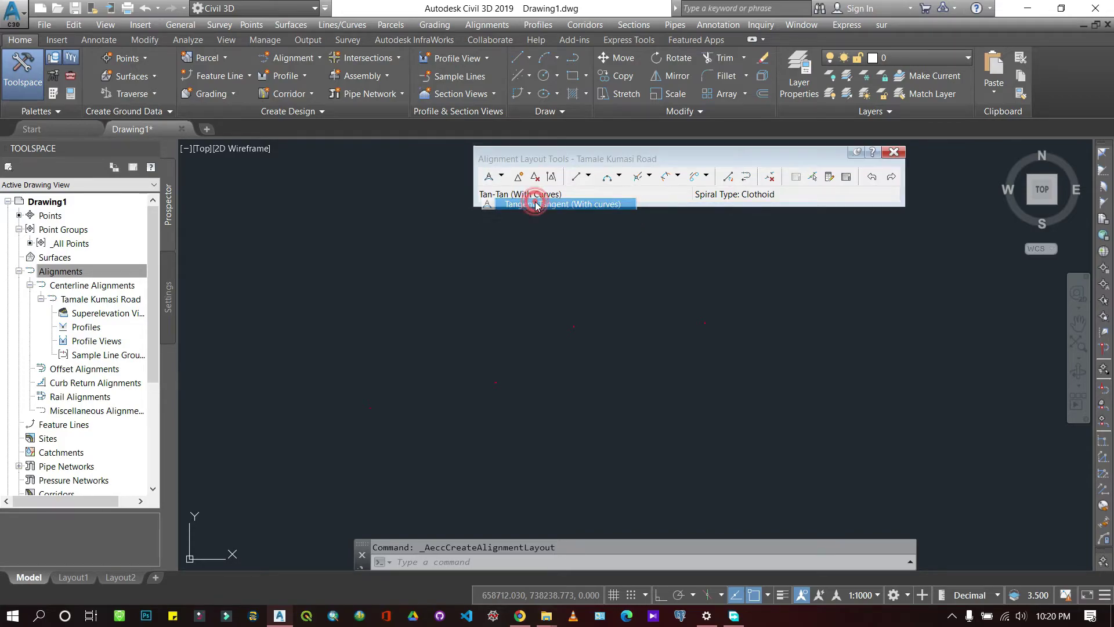
pyautogui.click(367, 394)
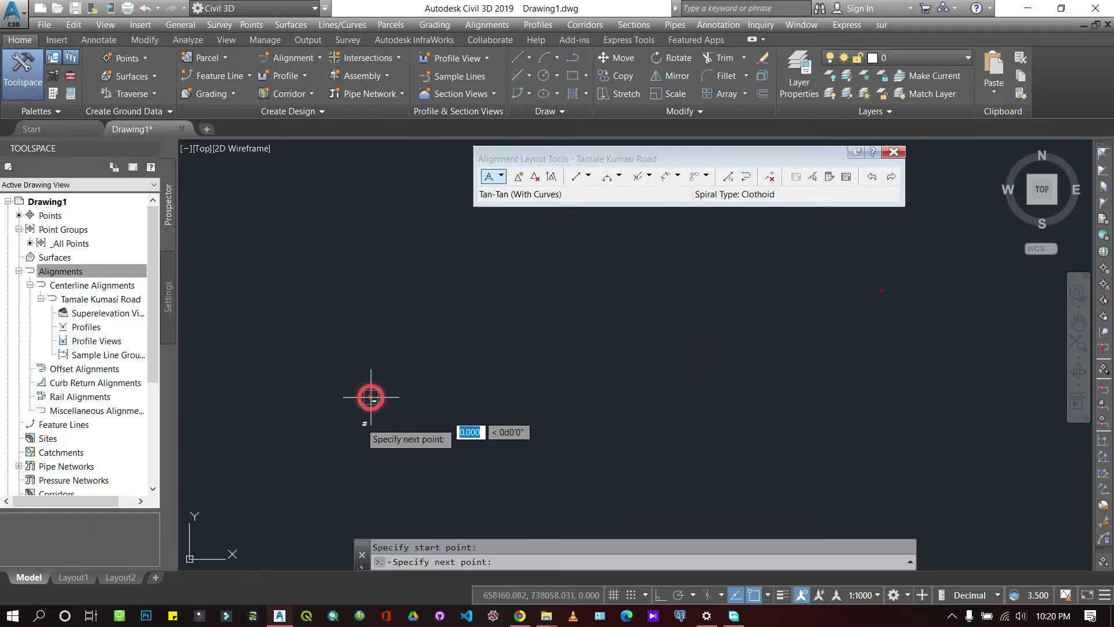
pyautogui.click(522, 378)
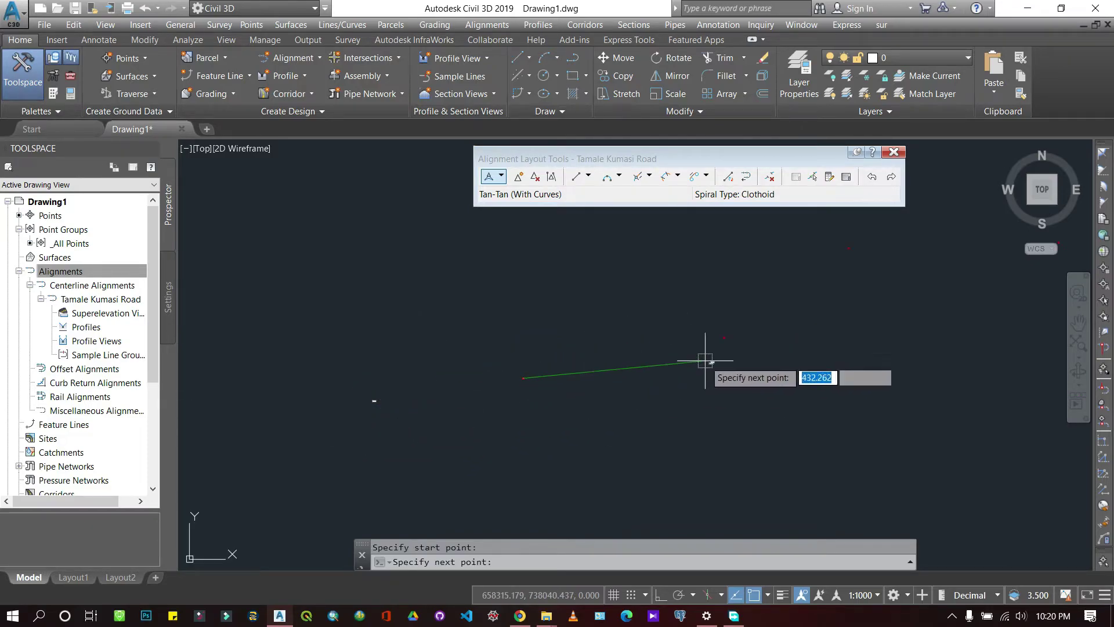
pyautogui.click(724, 337)
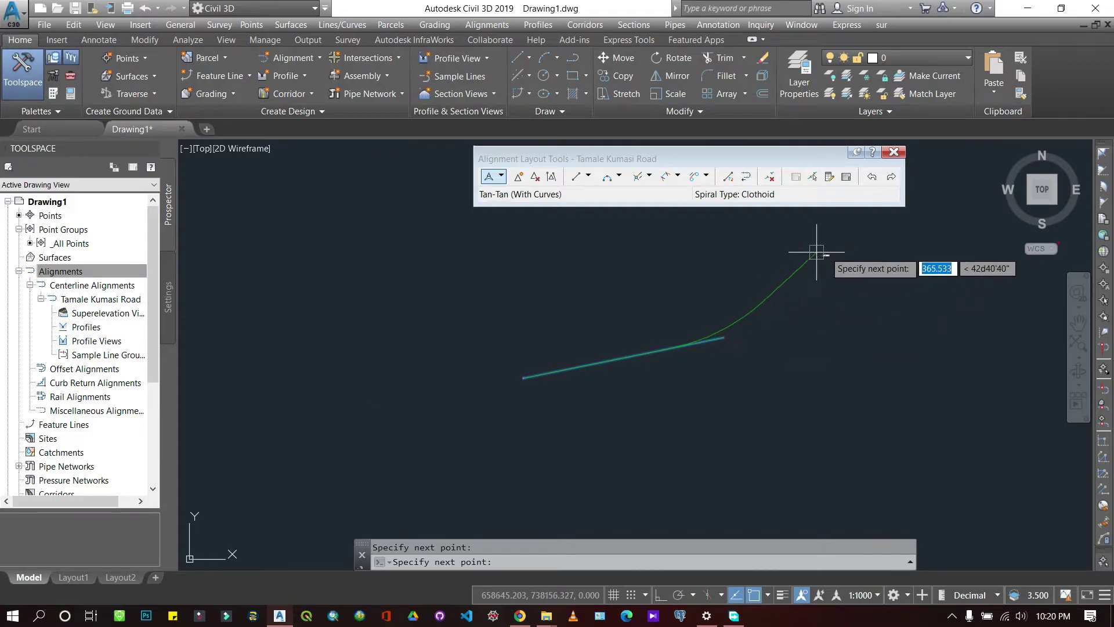
pyautogui.click(848, 248)
pyautogui.scroll(-4, 589, 367)
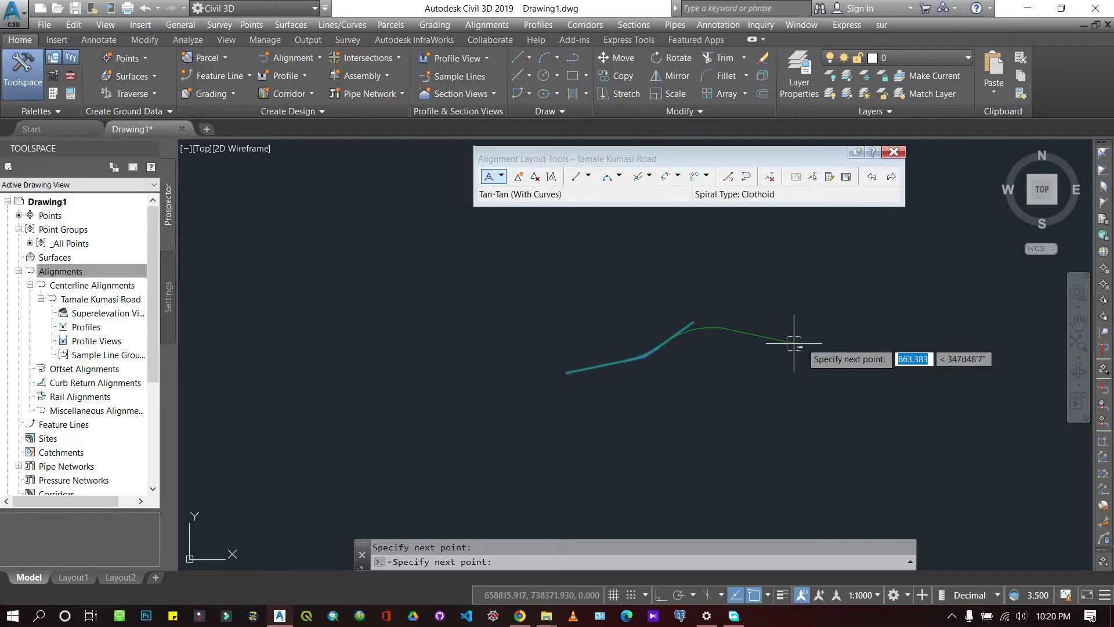
pyautogui.scroll(4, 788, 323)
pyautogui.click(782, 317)
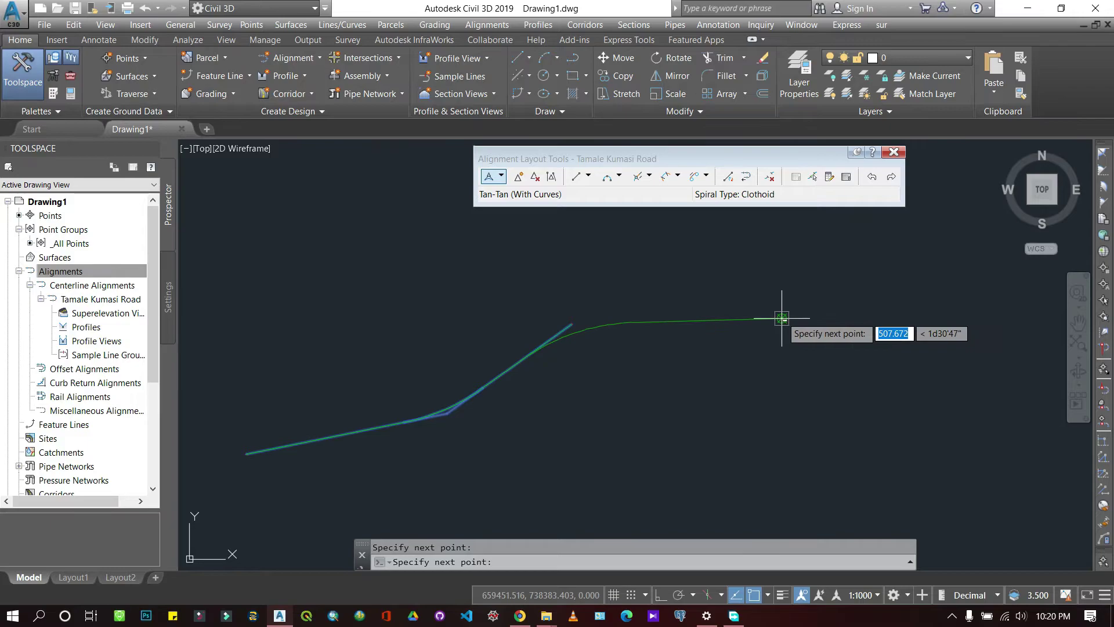
pyautogui.press('Return')
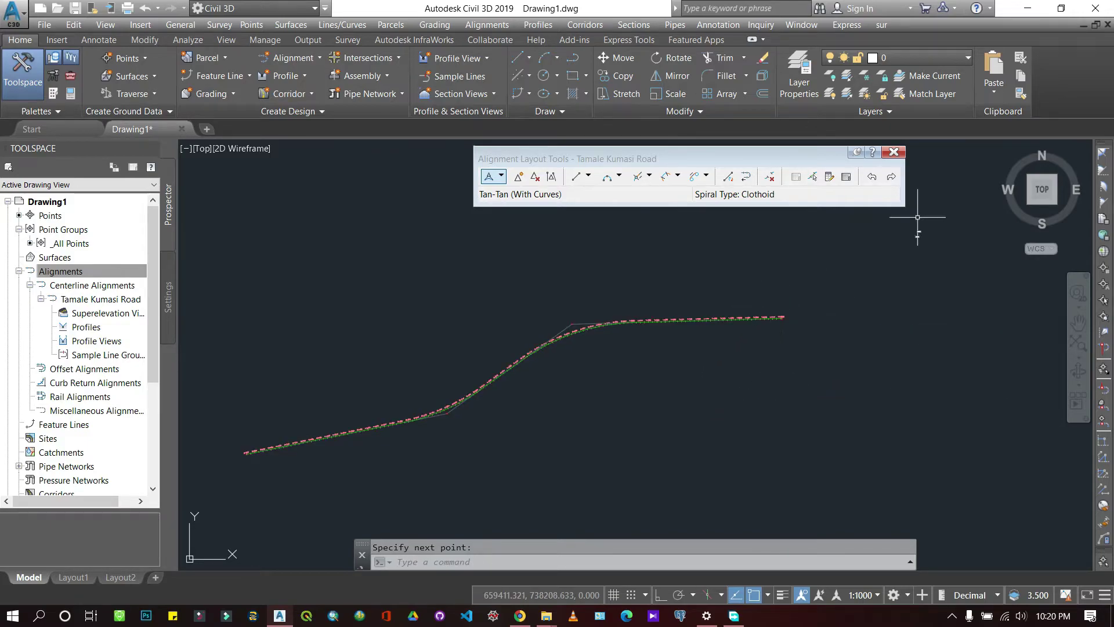
pyautogui.click(894, 153)
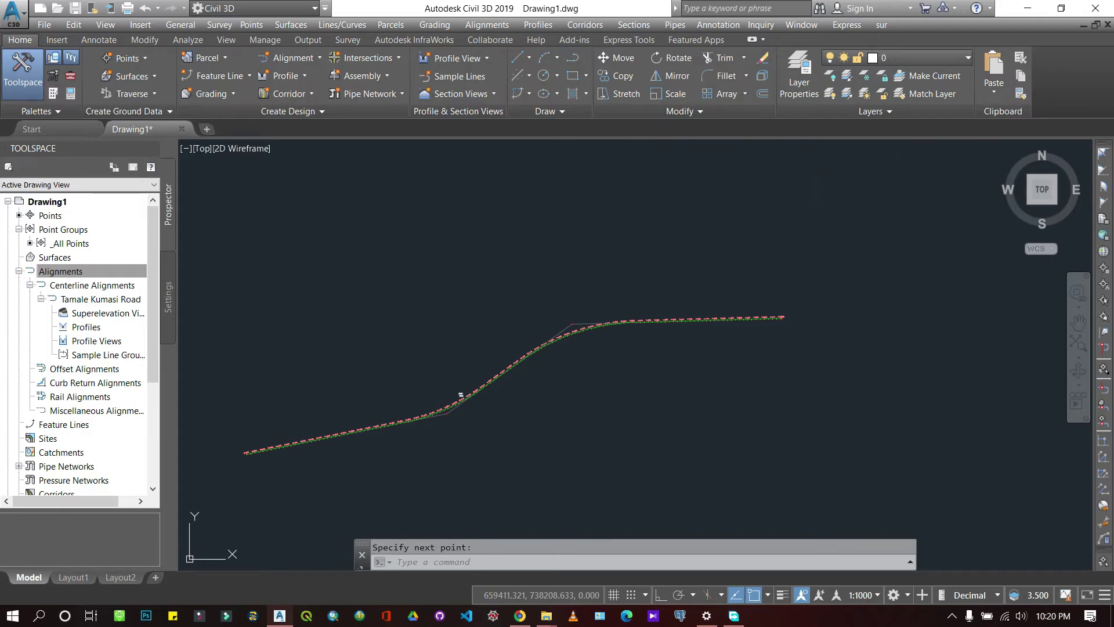
pyautogui.scroll(8, 446, 425)
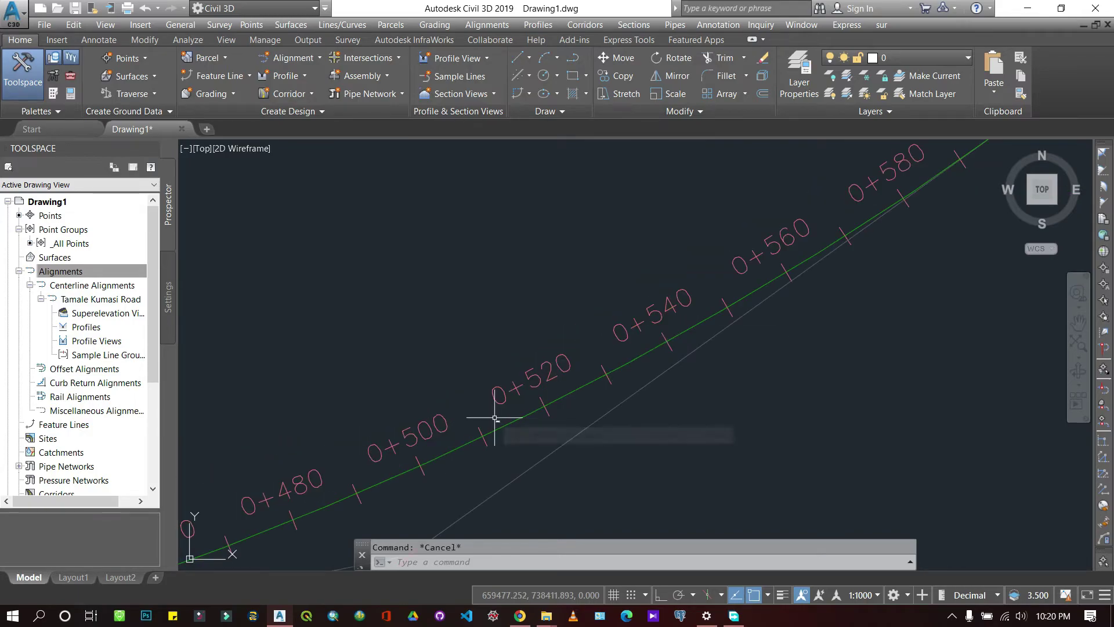
pyautogui.press('alt')
pyautogui.scroll(-3, 530, 373)
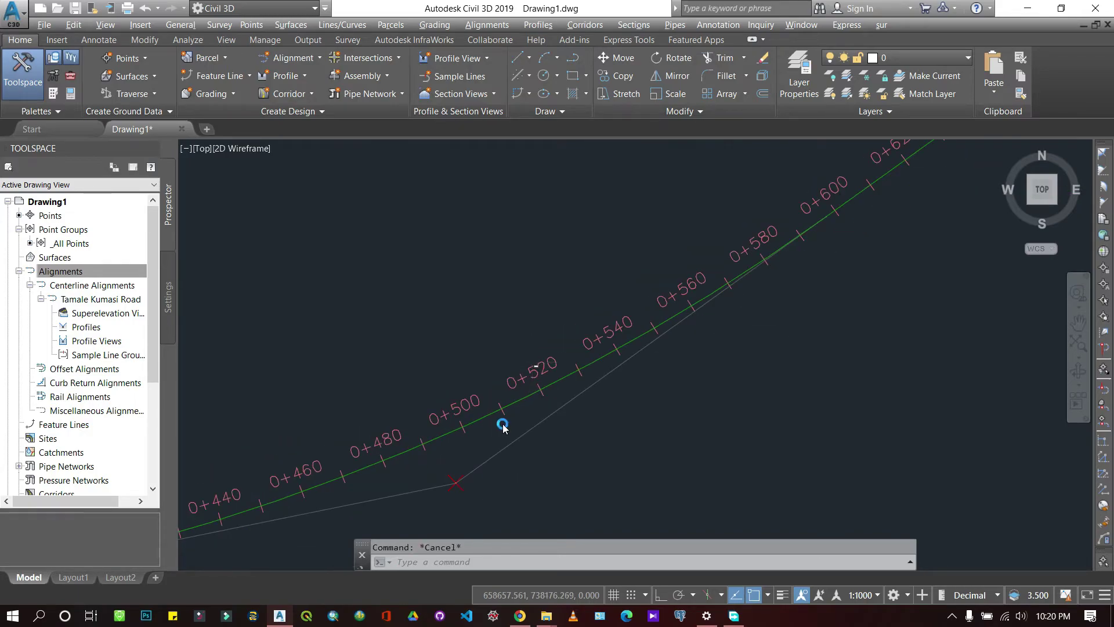
pyautogui.scroll(6, 503, 425)
pyautogui.scroll(-3, 534, 344)
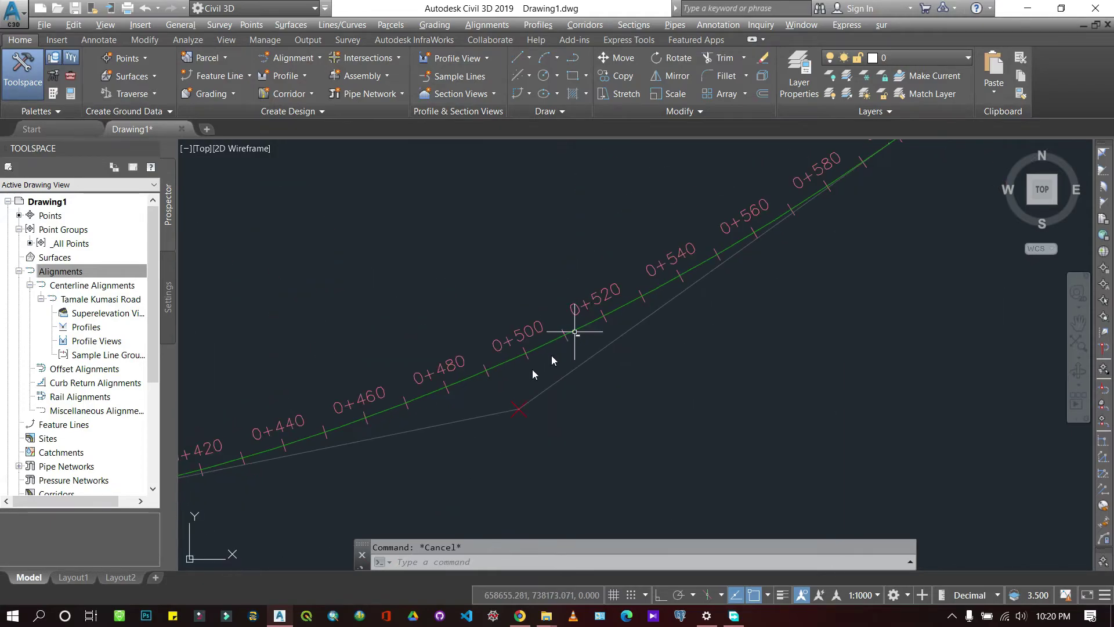
pyautogui.scroll(-4, 678, 353)
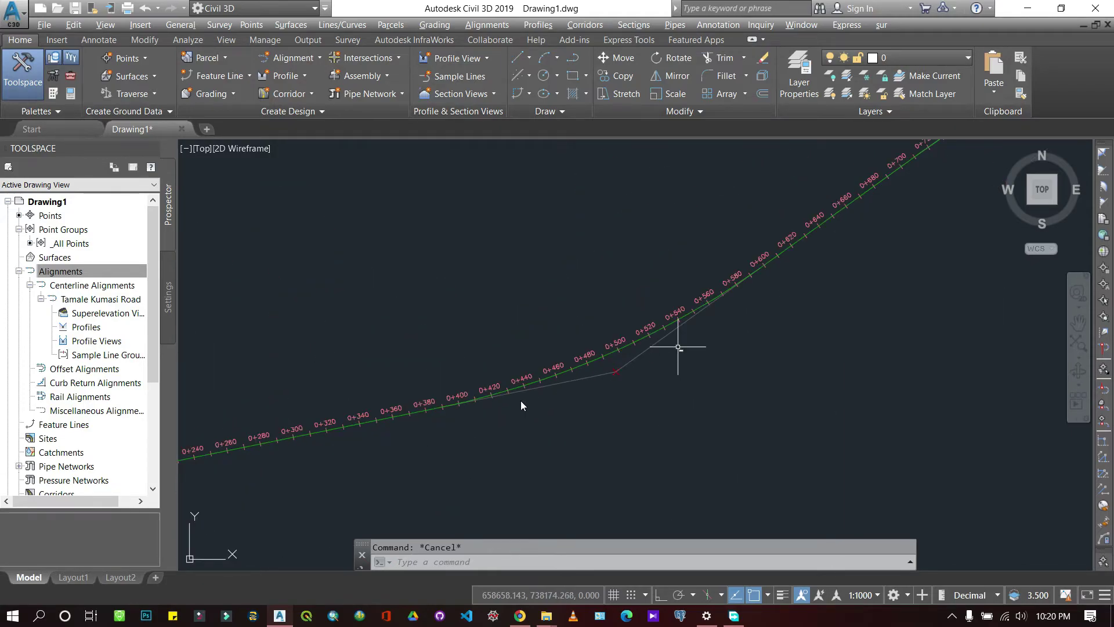
pyautogui.scroll(-6, 678, 347)
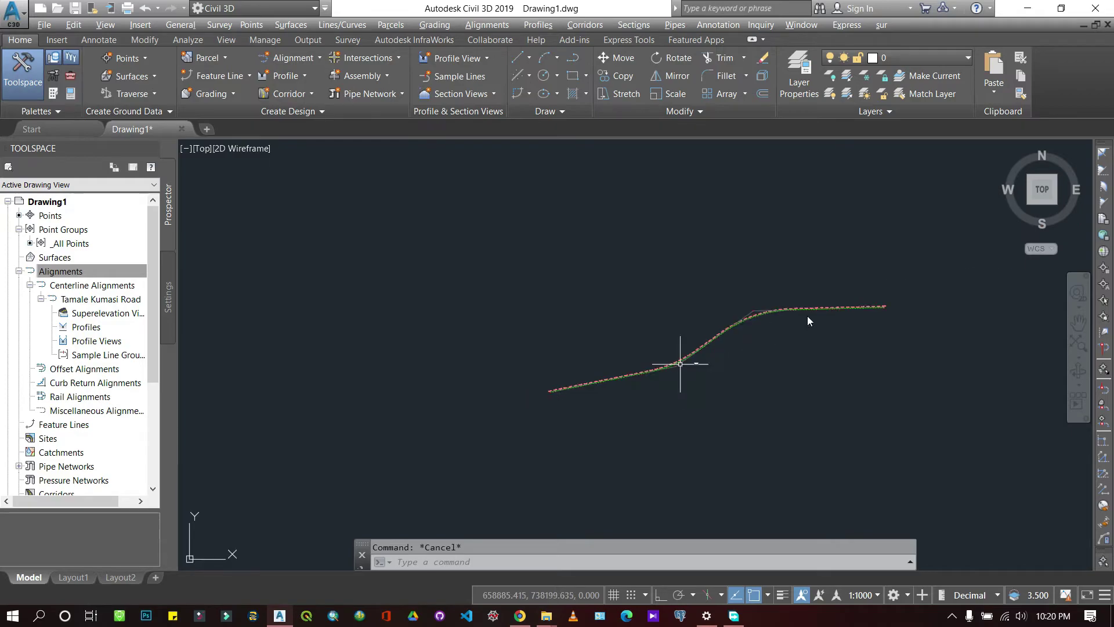
pyautogui.scroll(7, 754, 290)
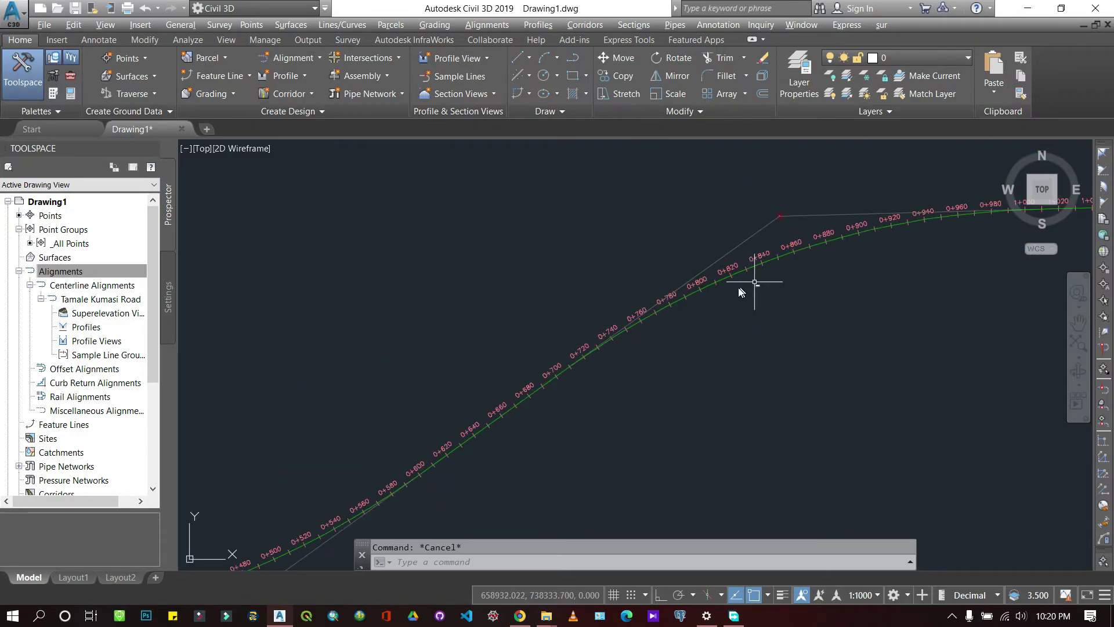
pyautogui.scroll(-5, 755, 282)
pyautogui.click(673, 318)
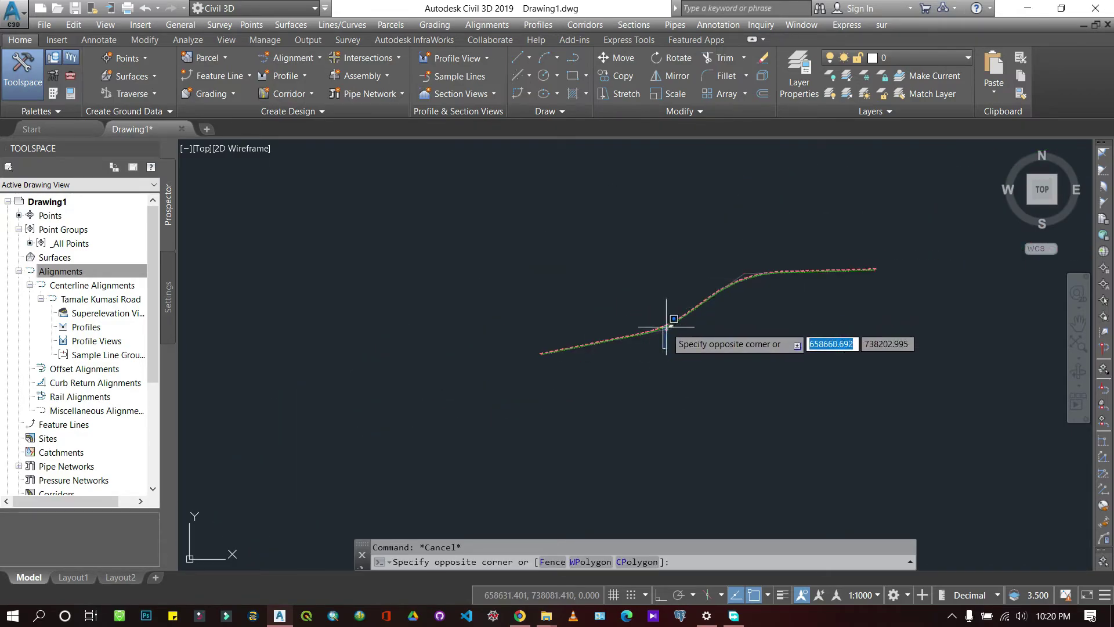
pyautogui.click(652, 326)
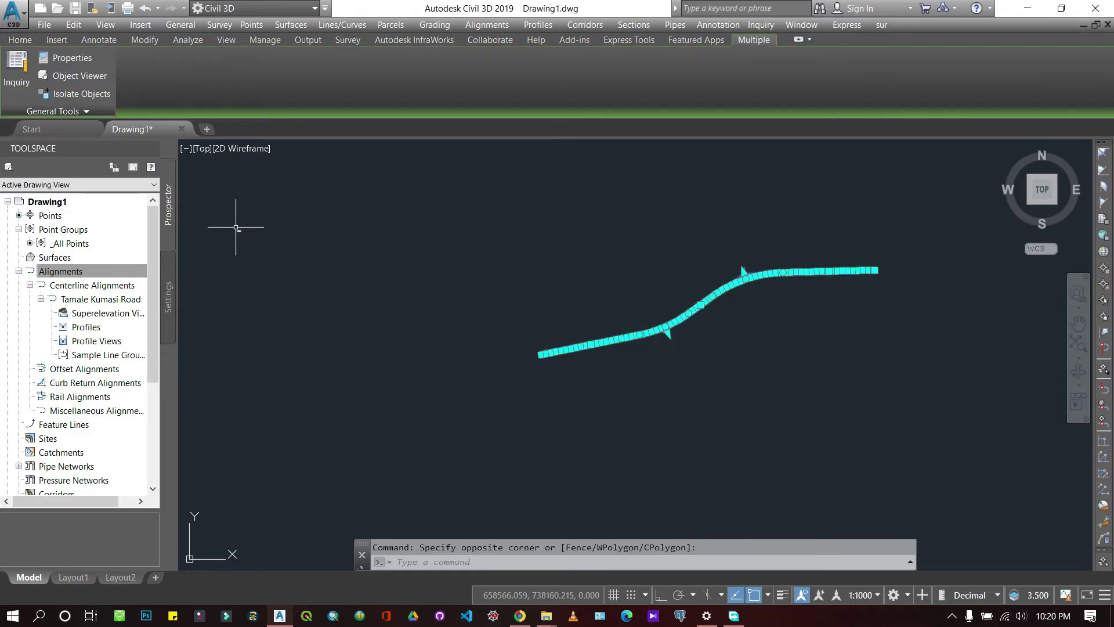
pyautogui.press('Escape')
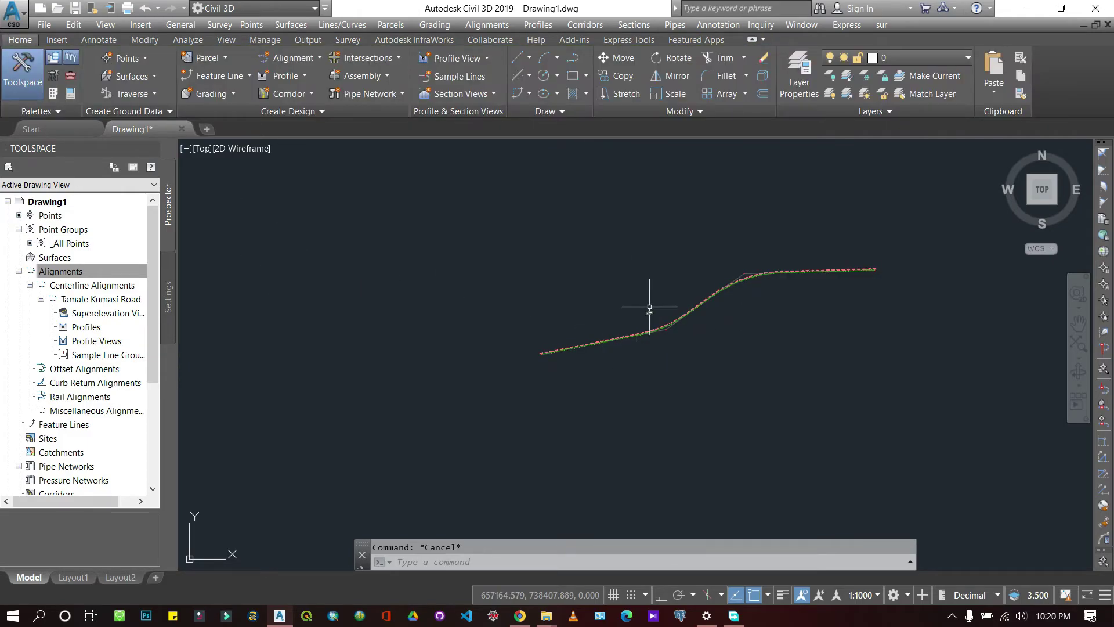
pyautogui.scroll(3, 655, 324)
pyautogui.scroll(3, 672, 318)
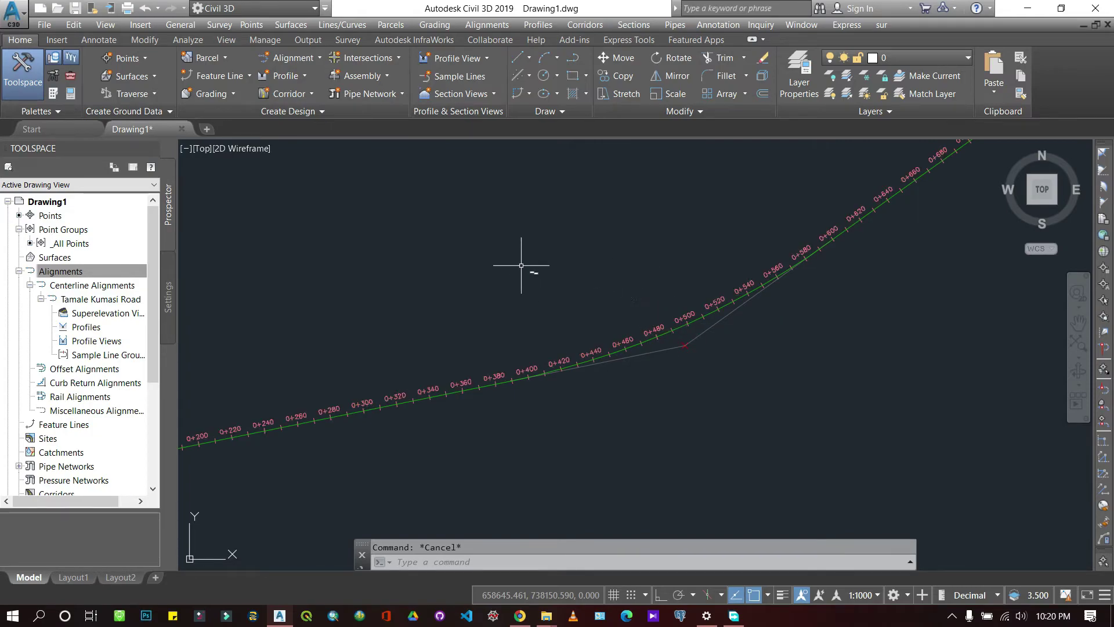
pyautogui.scroll(-2, 714, 342)
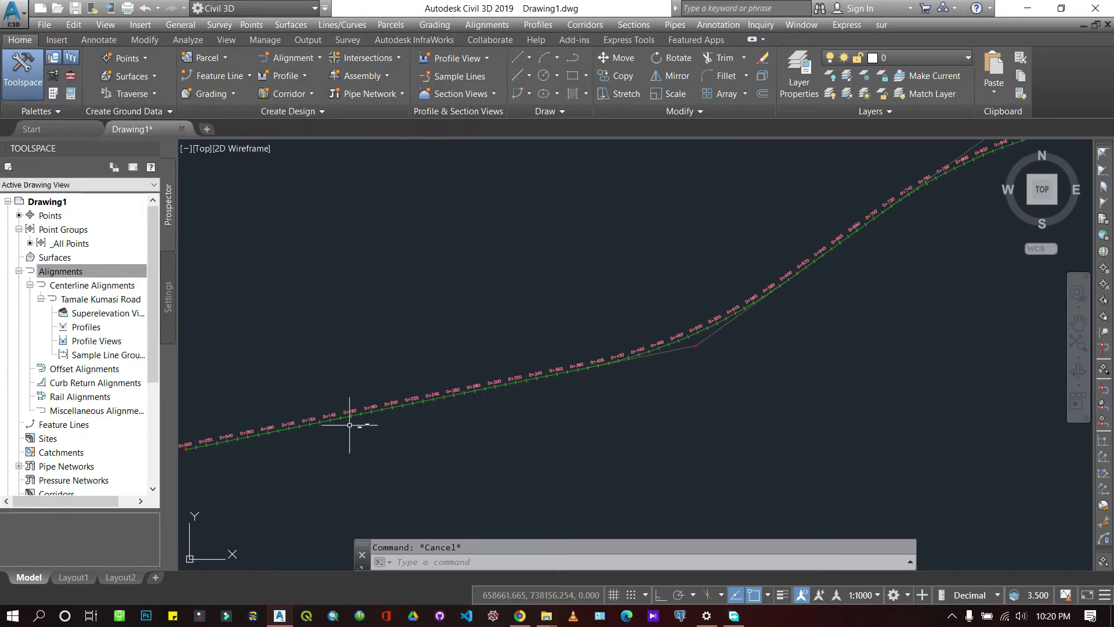
pyautogui.scroll(-3, 522, 385)
pyautogui.scroll(3, 435, 398)
pyautogui.scroll(2, 537, 321)
pyautogui.scroll(4, 560, 279)
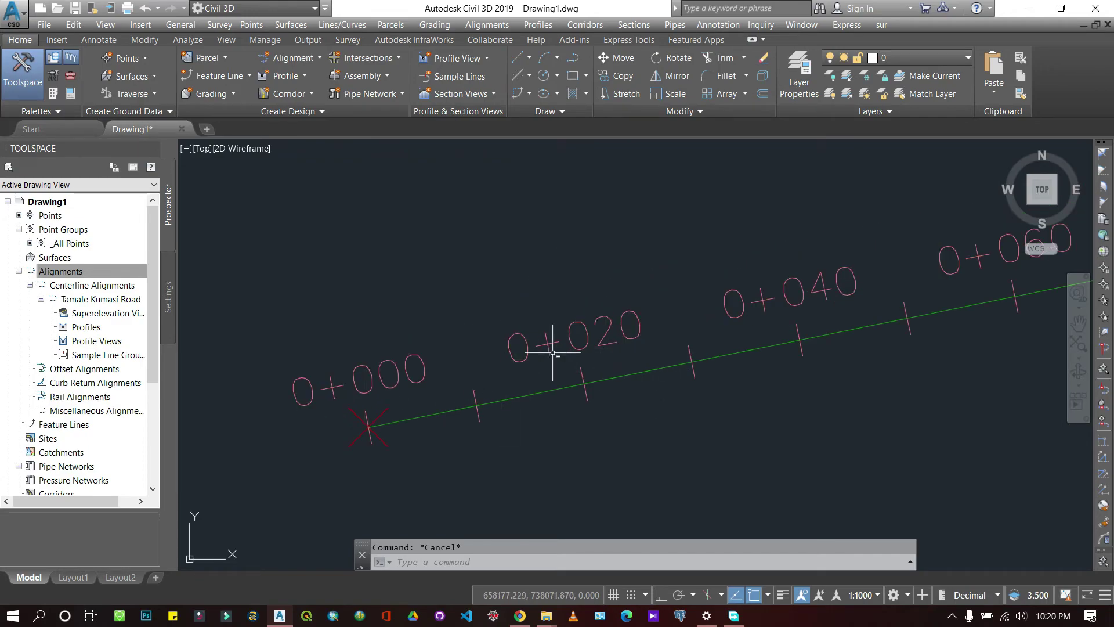
# - Edit the station label group: Major Stations increment 50, Minor Stations increment 25
pyautogui.click(535, 344)
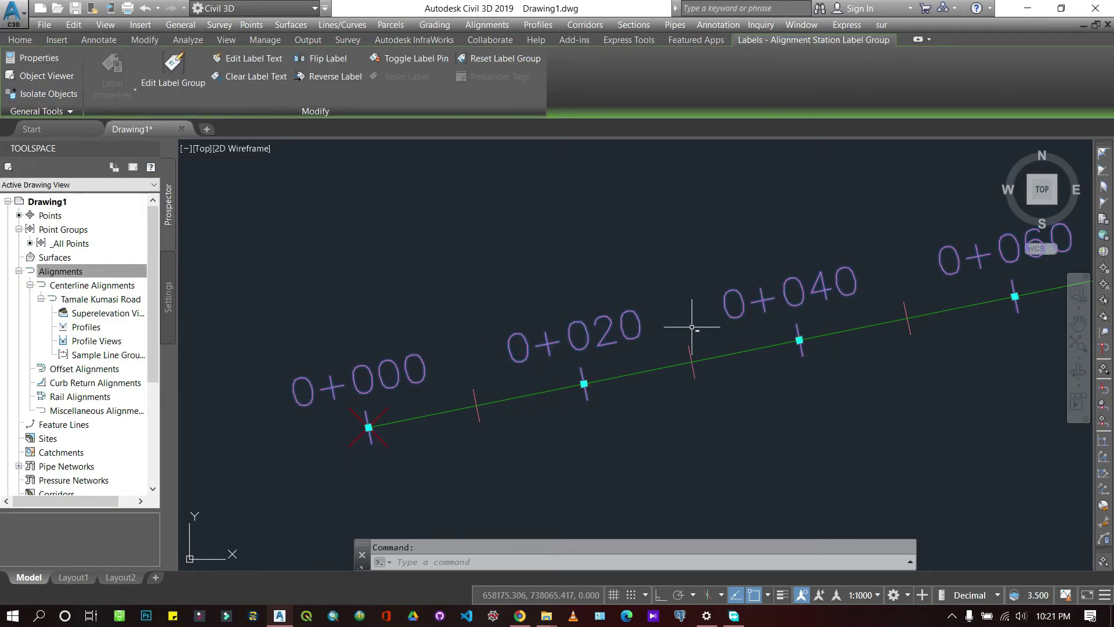
pyautogui.click(175, 85)
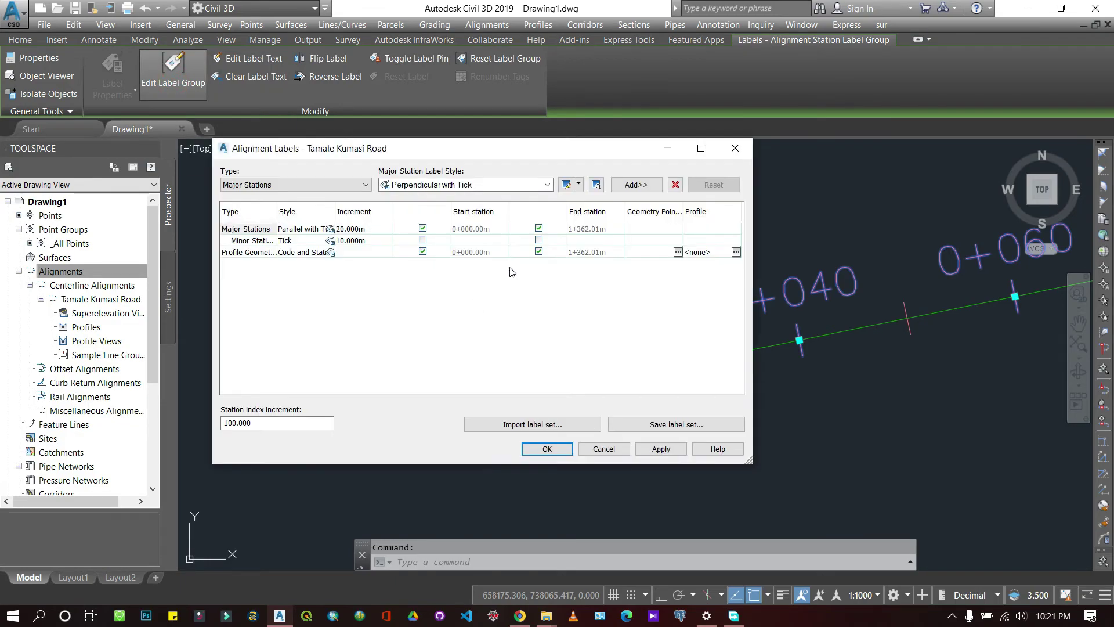
pyautogui.doubleClick(346, 228)
pyautogui.write('5')
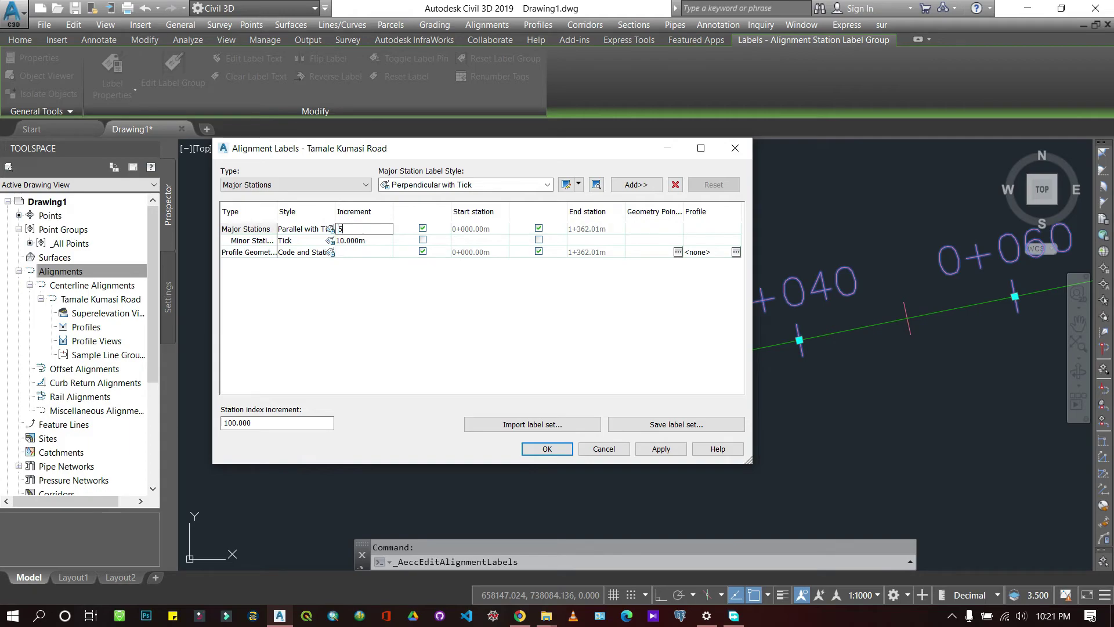
pyautogui.doubleClick(346, 240)
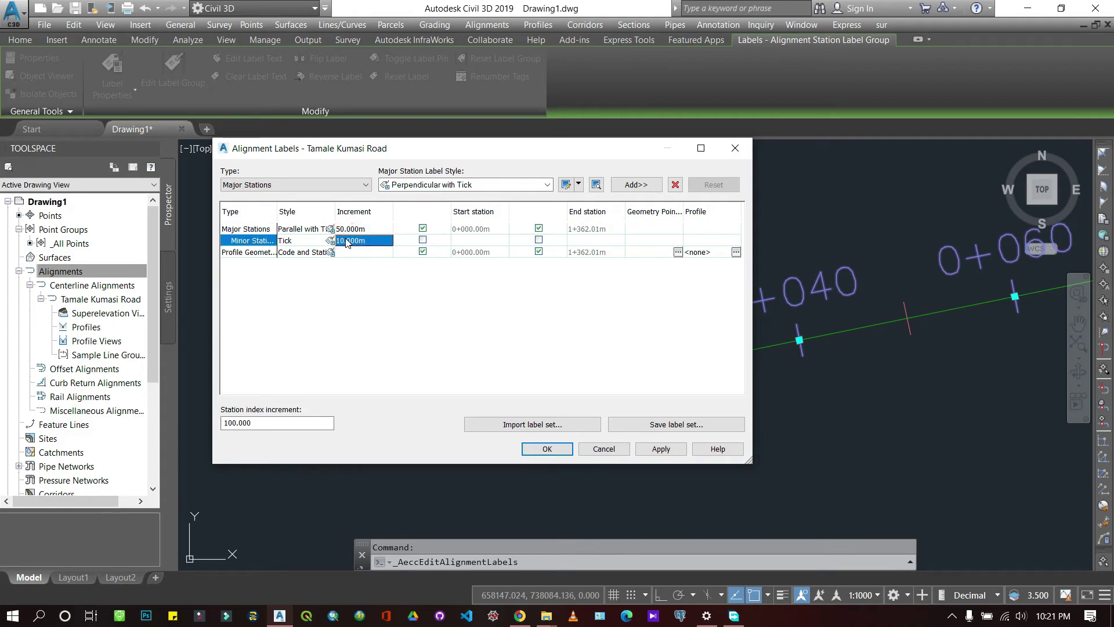
pyautogui.doubleClick(346, 239)
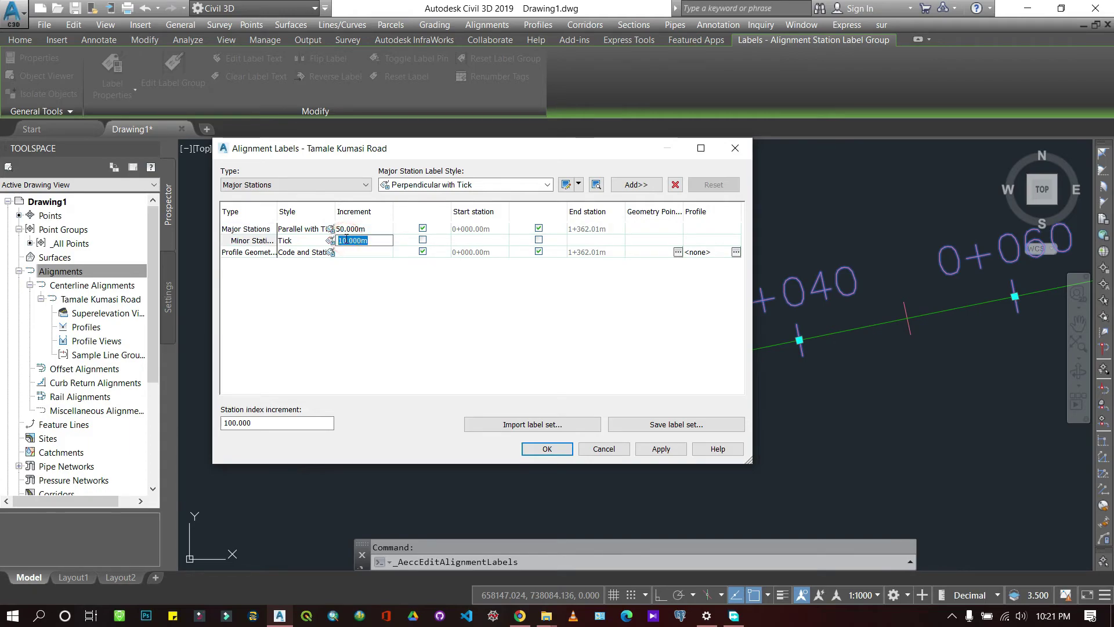
pyautogui.write('25')
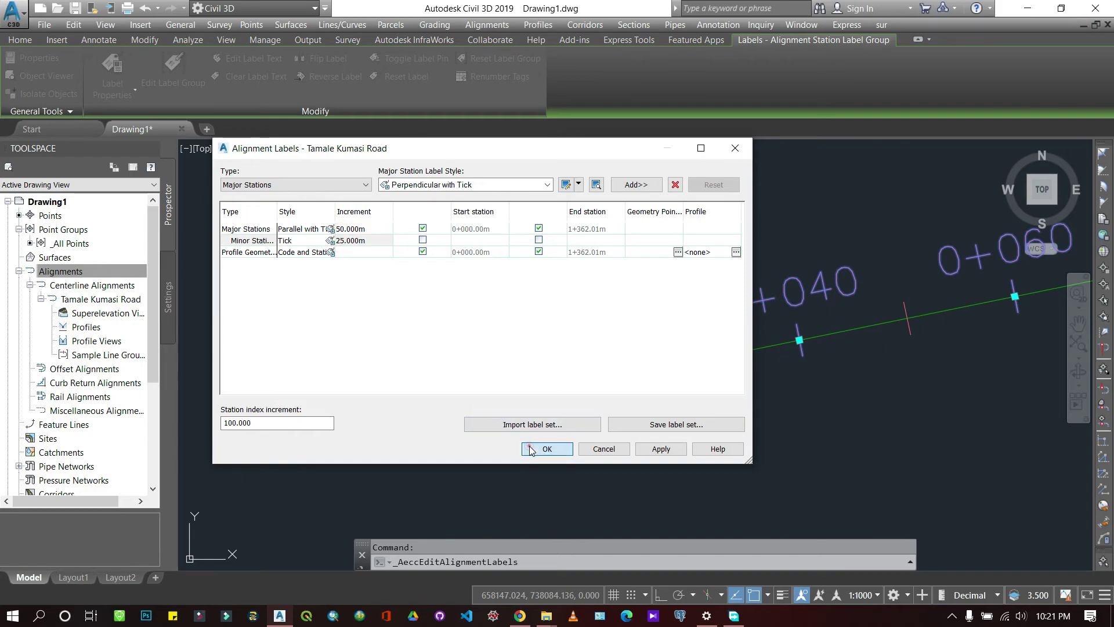
pyautogui.click(531, 449)
pyautogui.scroll(-4, 495, 383)
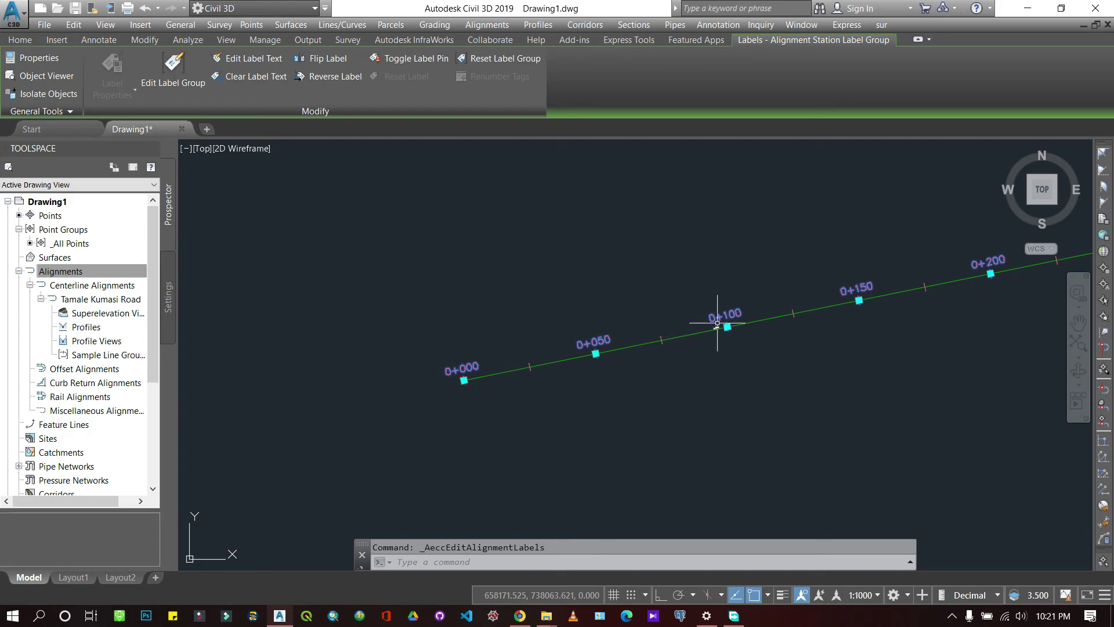
pyautogui.scroll(2, 525, 364)
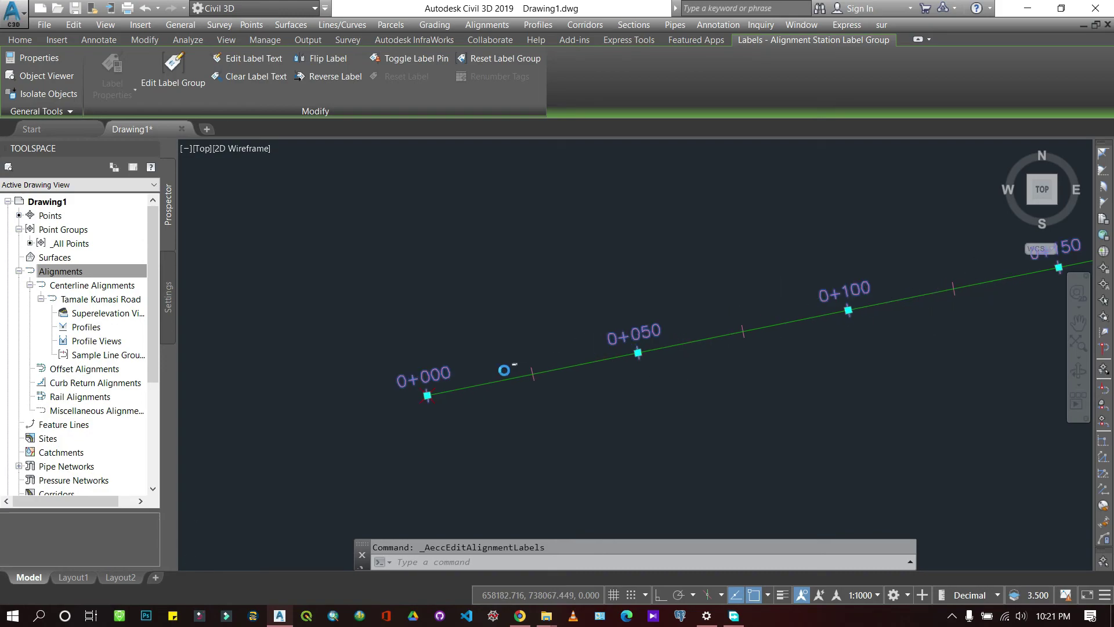
pyautogui.scroll(-8, 510, 368)
pyautogui.scroll(4, 609, 336)
pyautogui.scroll(3, 554, 339)
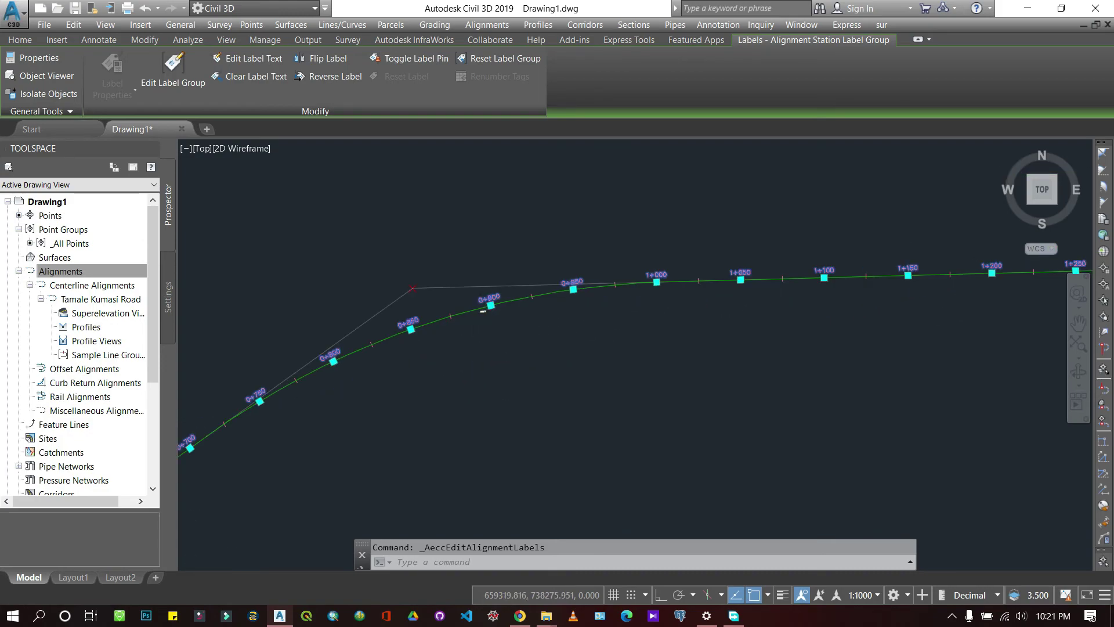
pyautogui.scroll(-2, 516, 319)
pyautogui.scroll(-1, 534, 332)
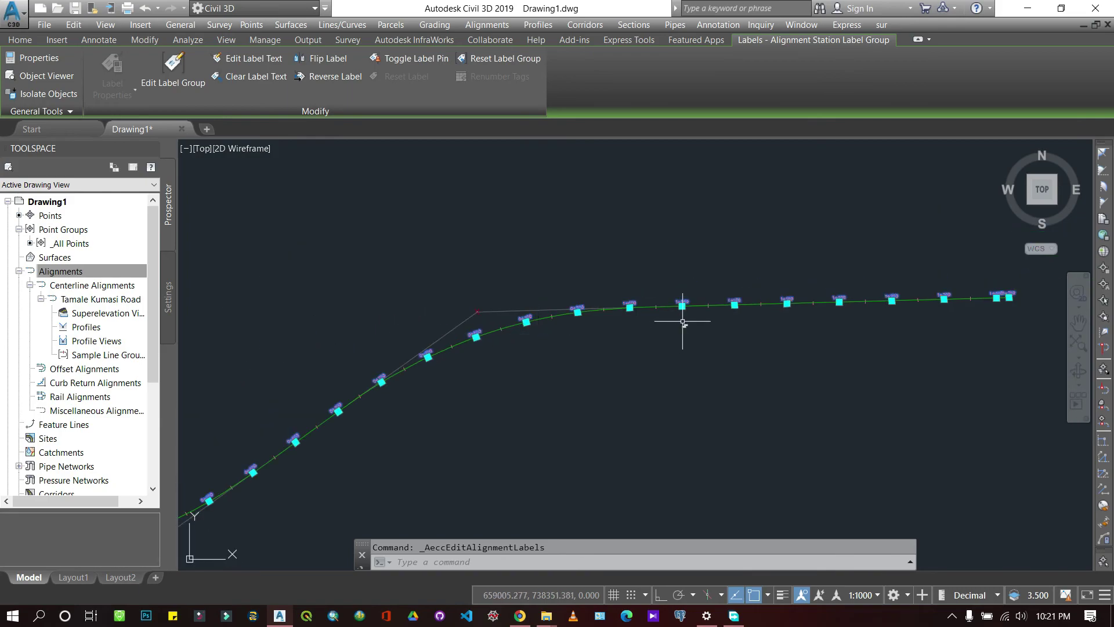
pyautogui.scroll(-5, 683, 319)
pyautogui.scroll(3, 476, 398)
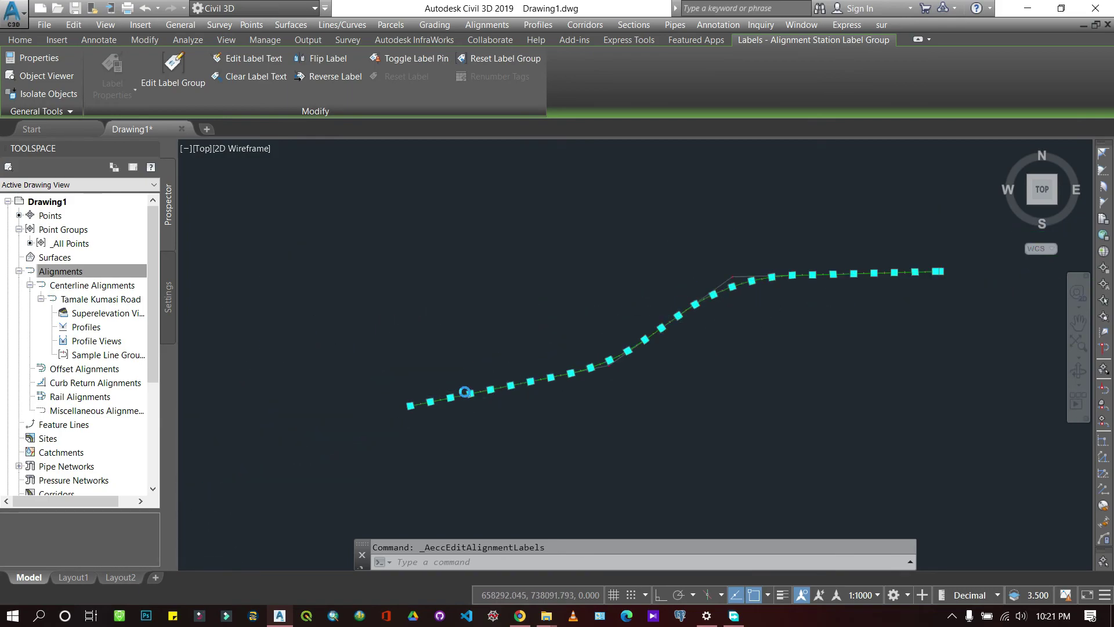
pyautogui.scroll(-1, 482, 401)
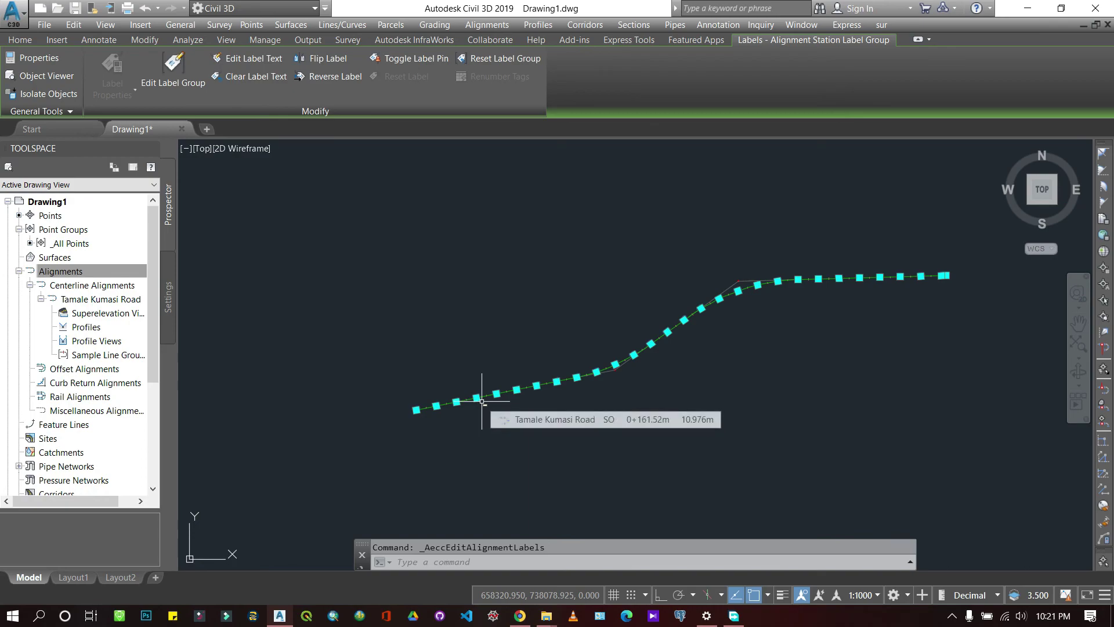